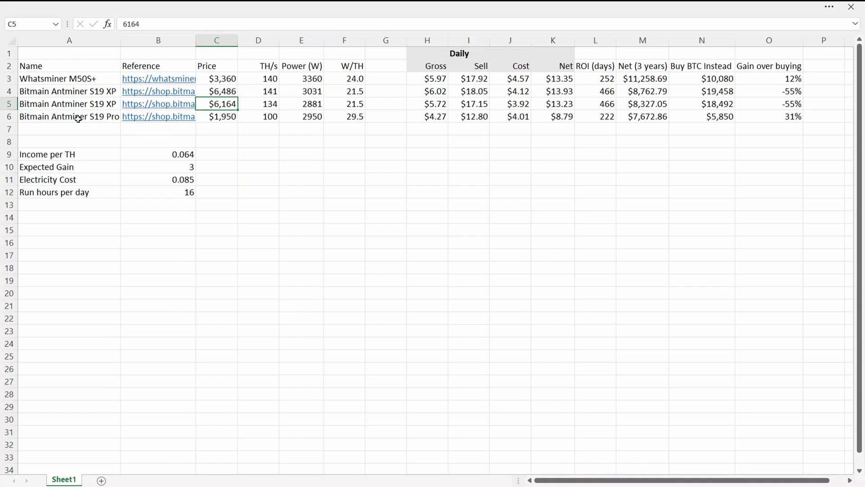
- Review the price and TH/s hash rate of the Bitmain Antminer S19 Pro in row 6
click(215, 118)
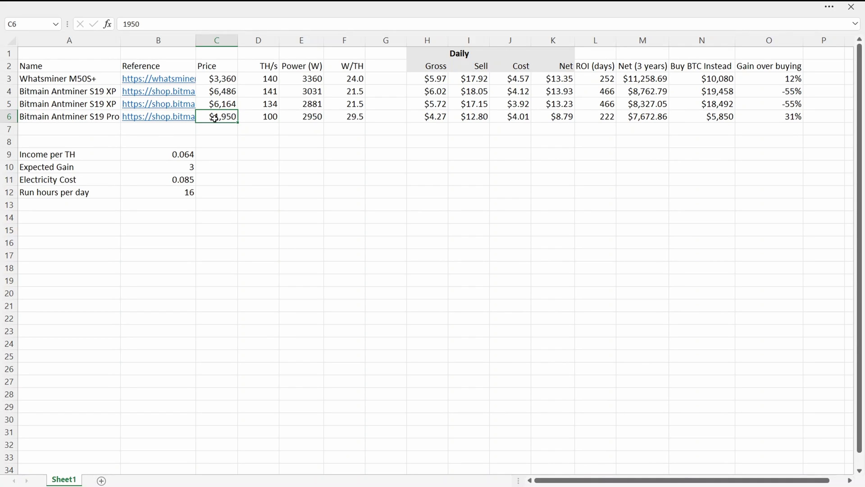
click(264, 116)
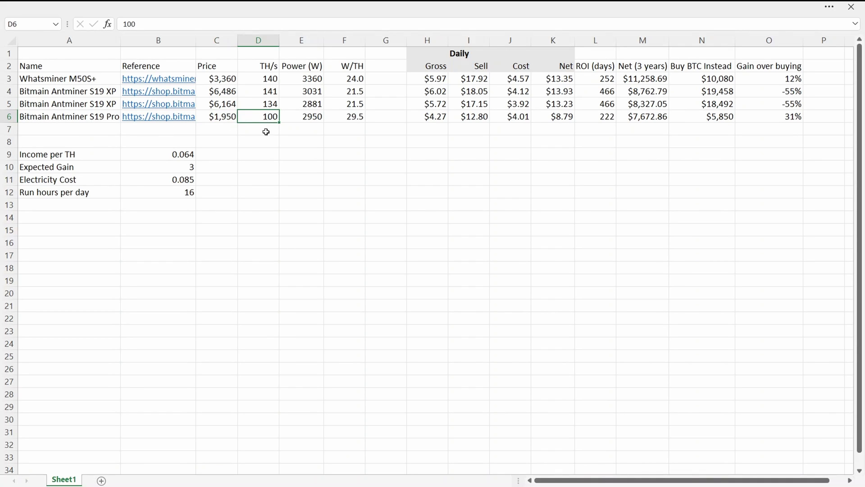
click(226, 118)
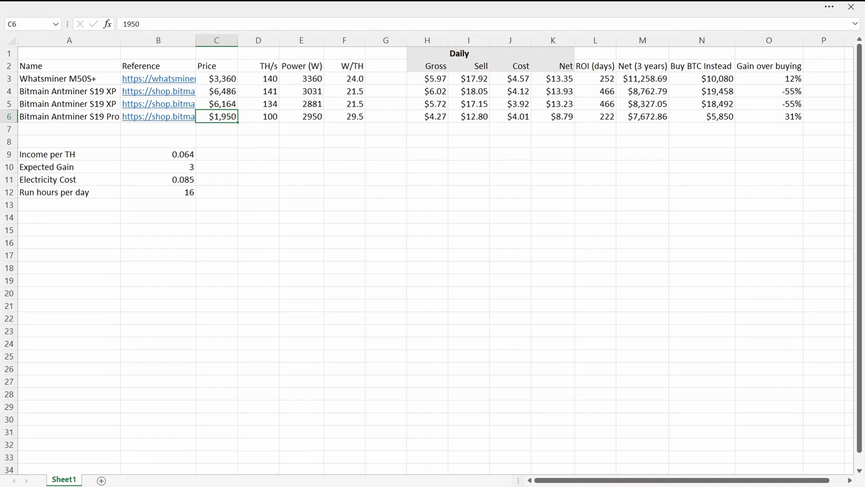
- Compare the Power (W) values of all four miners in E3 through E6
click(293, 78)
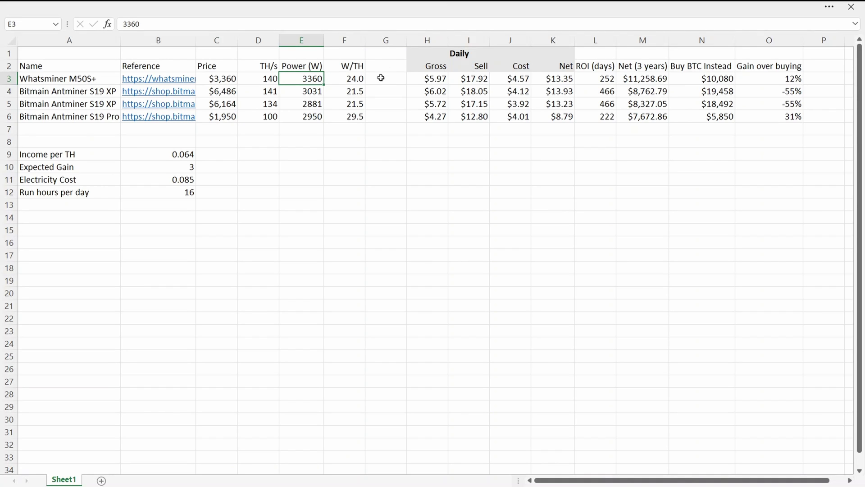
key(Down)
key(Down)
key(Down)
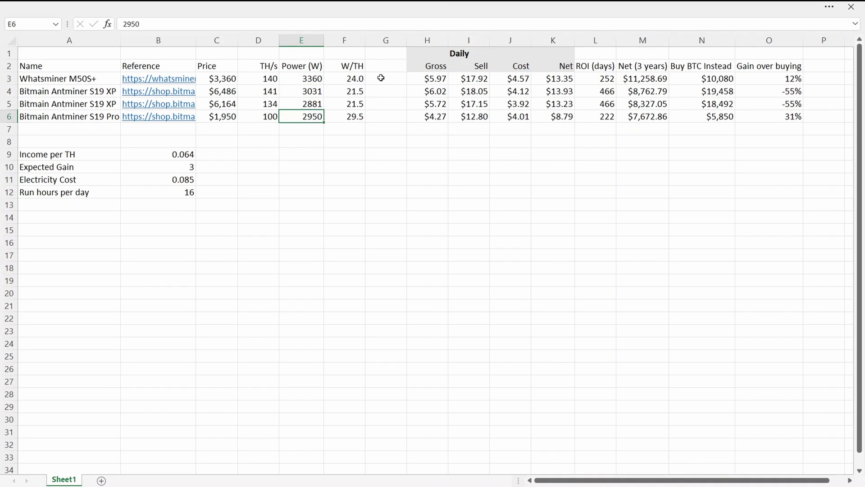
key(Up)
key(Up)
key(Up)
- Examine the W/TH efficiency heading, formulas and values for the four miners in column F
key(Right)
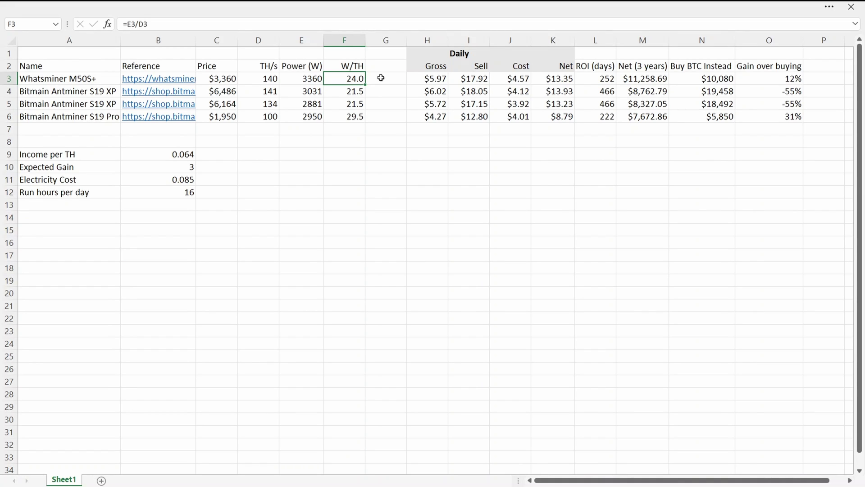
key(Up)
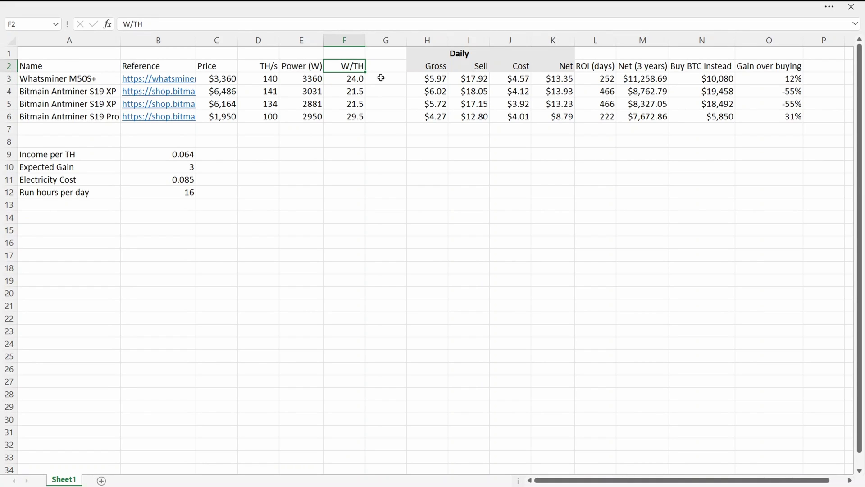
key(Down)
key(Down)
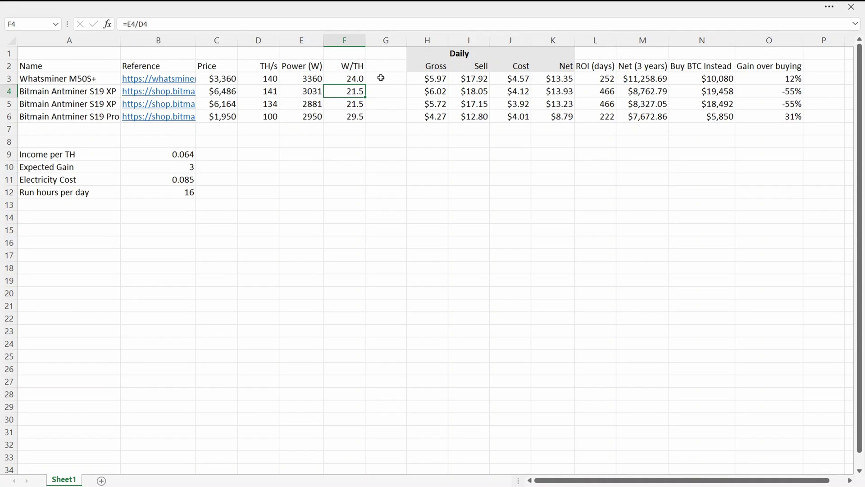
key(Down)
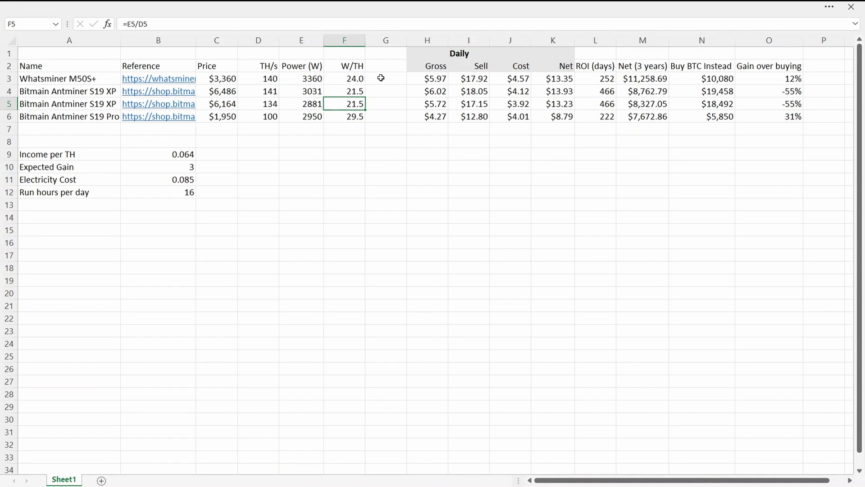
key(Up)
key(Up)
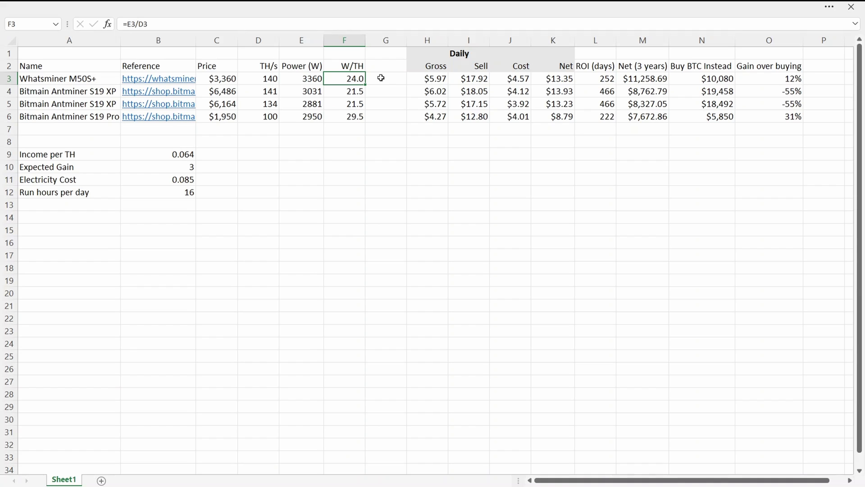
key(Down)
key(Down)
key(Down)
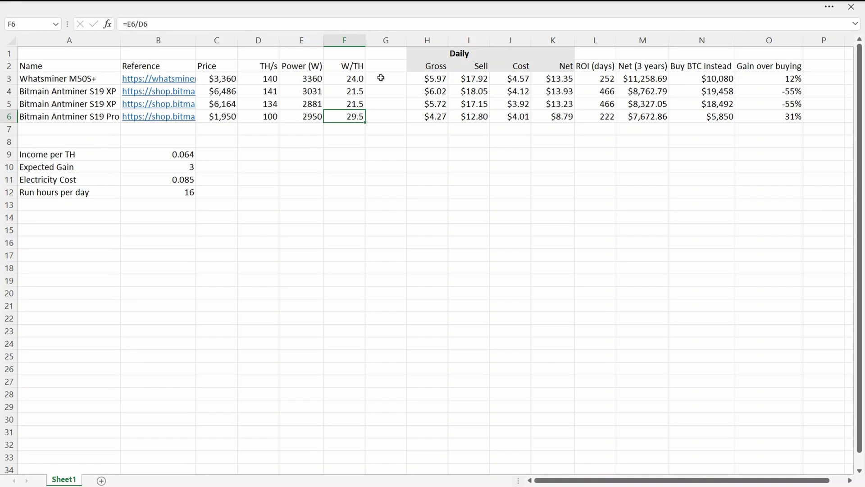
- Compare the price, hash rate and efficiency of the Antminer S19 Pro in row 6 with the S19 XP in row 5
key(Left)
key(Left)
key(Left)
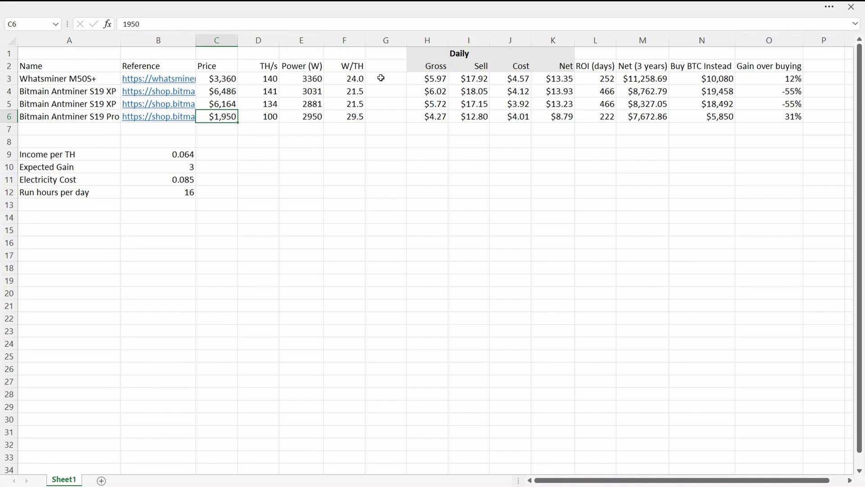
key(Right)
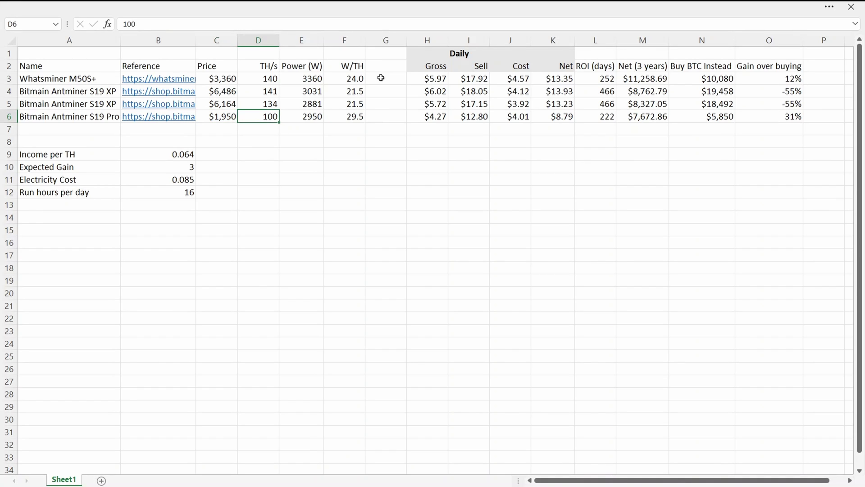
key(Up)
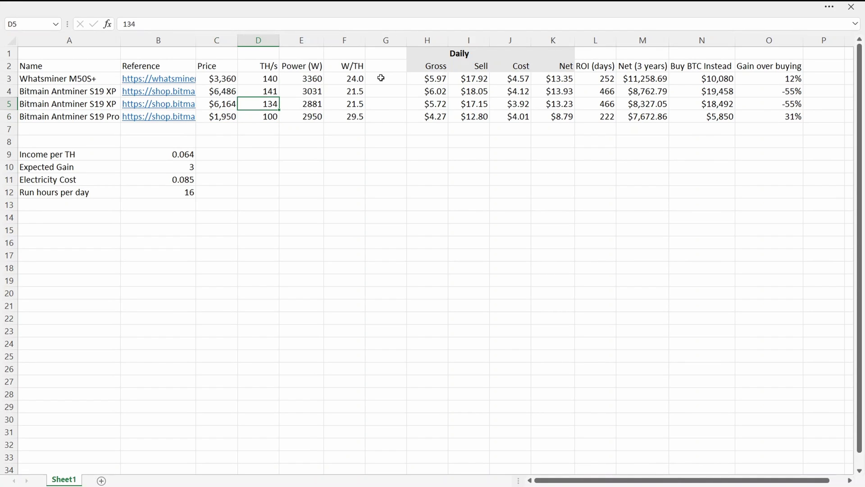
key(Left)
key(Down)
key(Up)
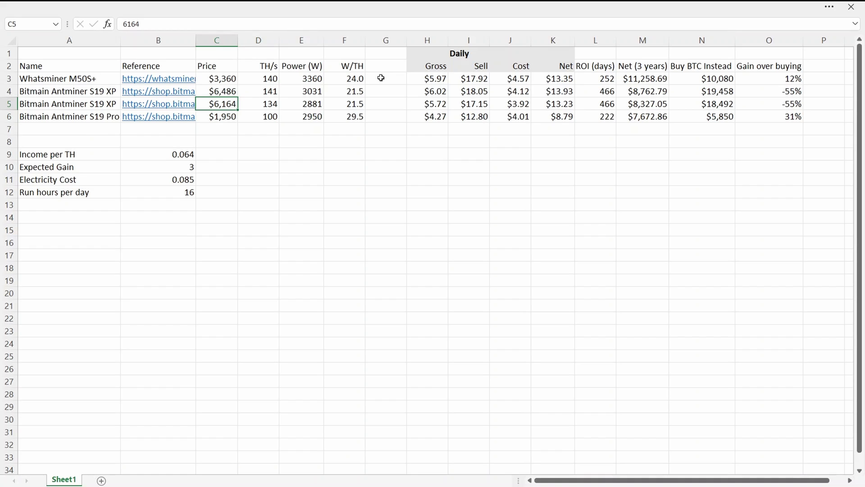
key(Right)
key(Right)
key(Right)
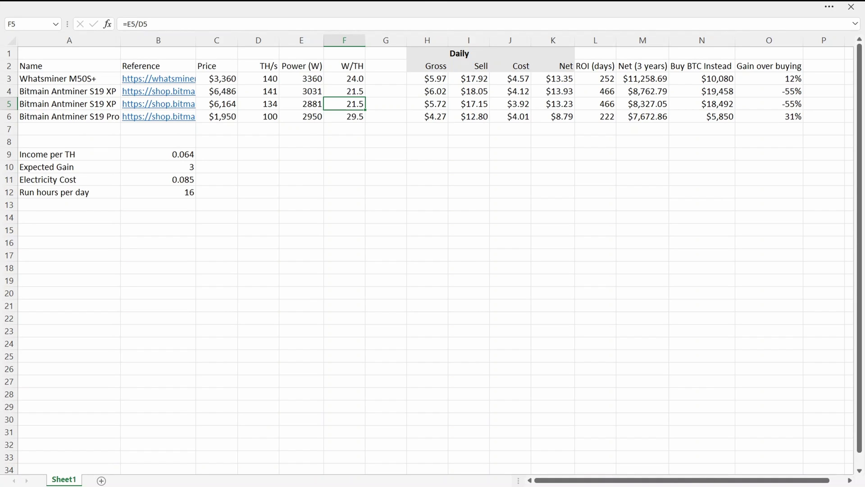
- Review the assumptions in B9 through B12: income per TH, expected gain, electricity cost and run hours per day
click(143, 153)
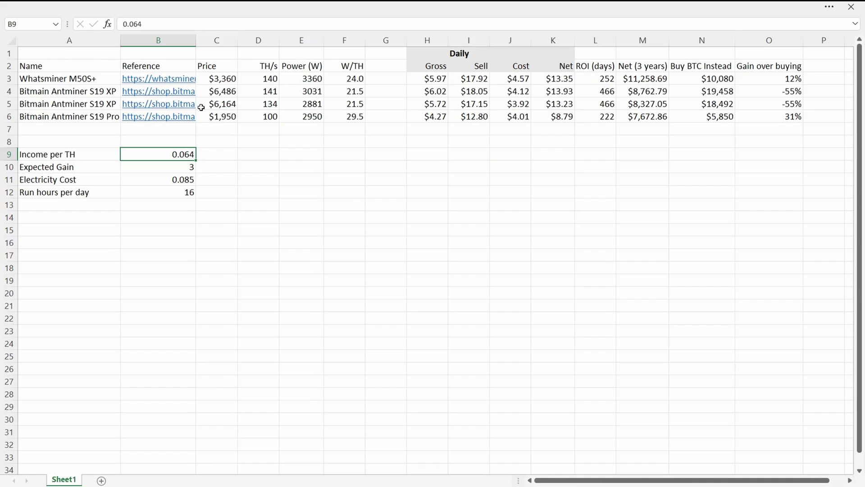
key(Down)
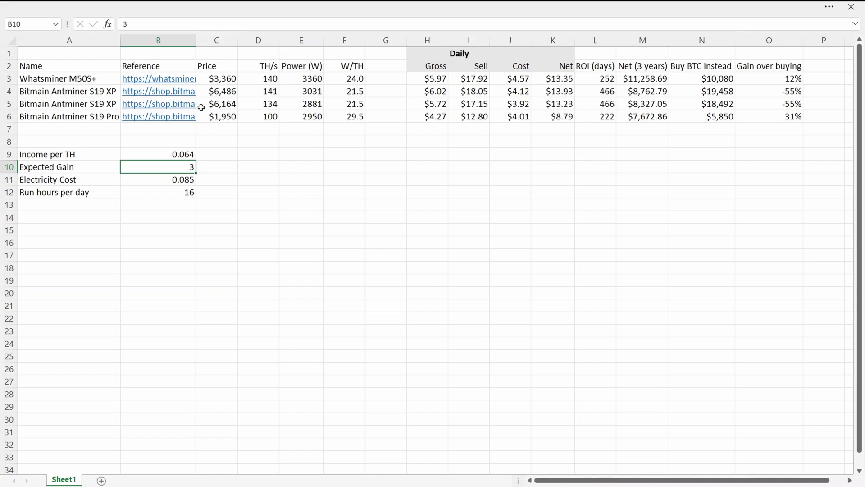
key(Down)
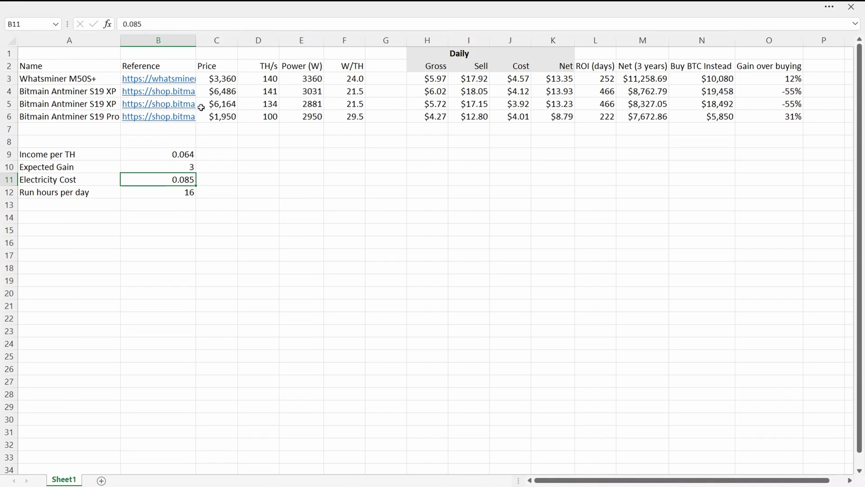
key(Down)
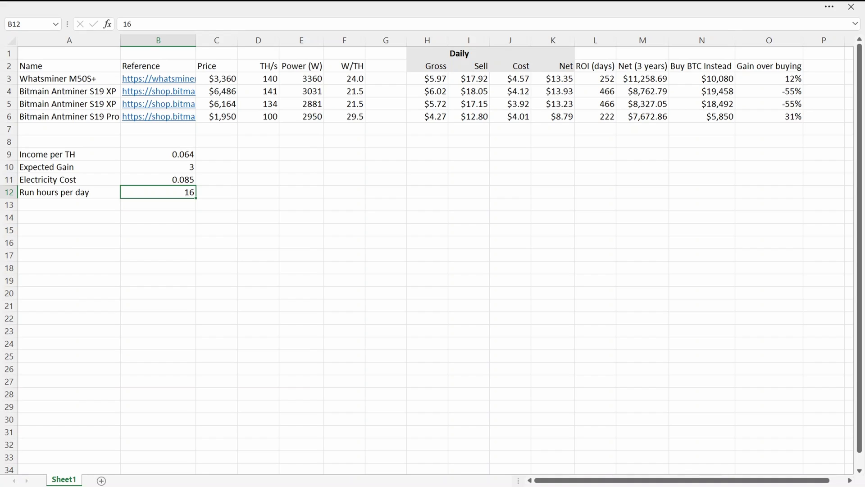
- Examine the daily Gross formulas and values for the four miners in column H
click(440, 77)
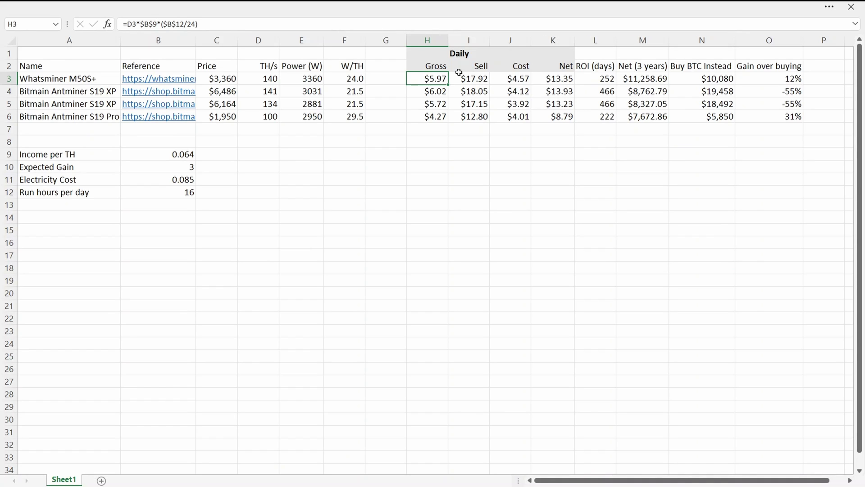
key(Down)
key(Down)
key(Down)
key(Up)
key(shift+Up)
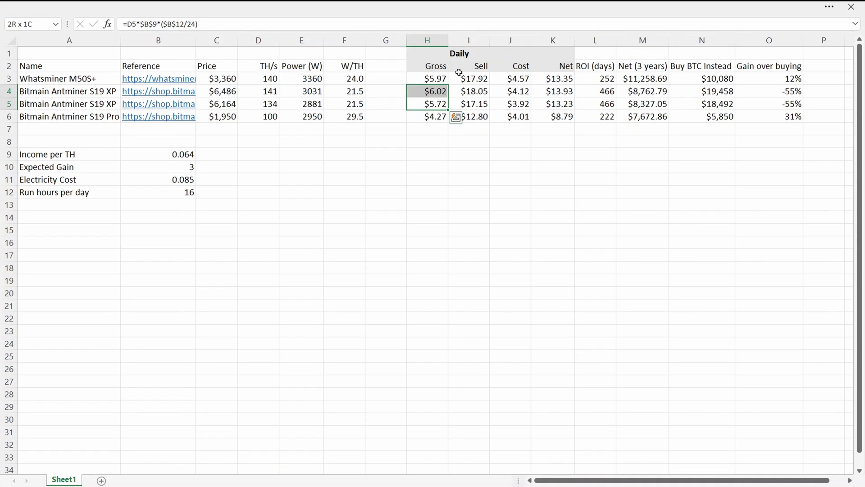
key(shift+Up)
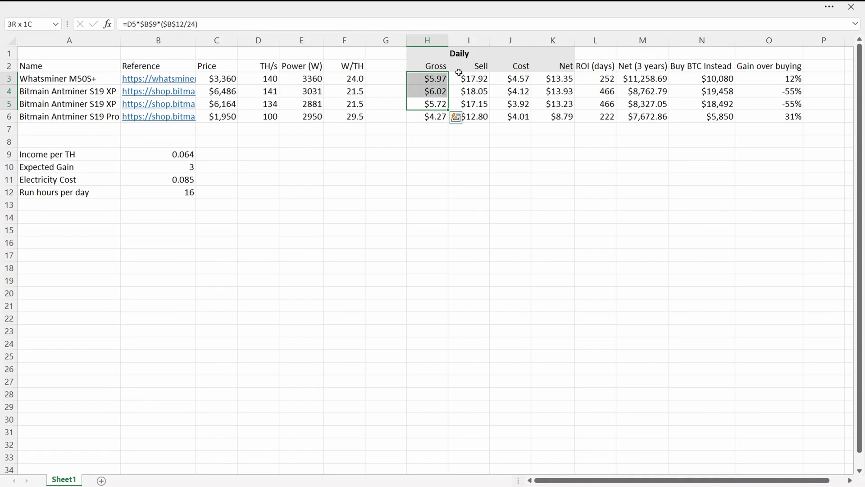
key(Down)
key(Down)
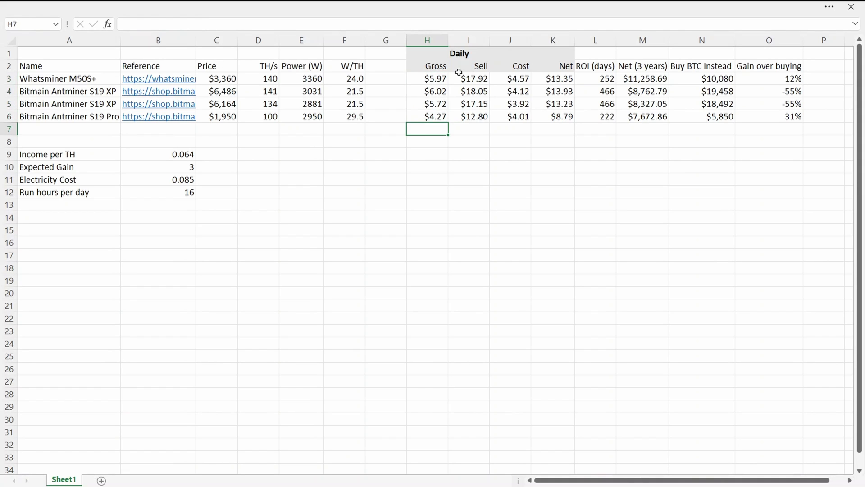
key(Up)
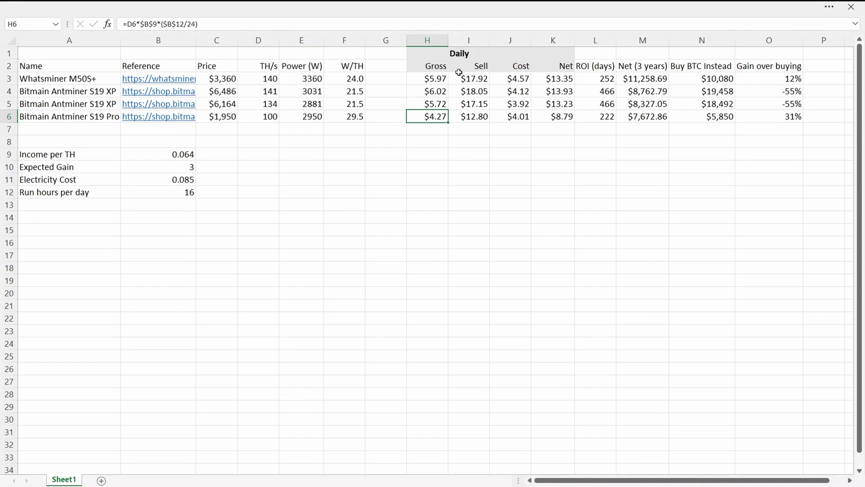
- Examine the daily Sell formulas and values for the four miners in column I
key(Up)
key(Up)
key(Up)
key(Right)
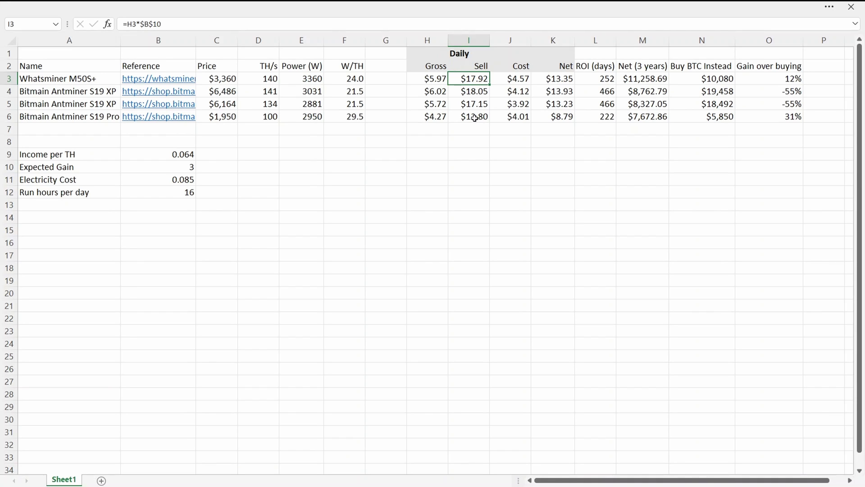
shift+click(481, 93)
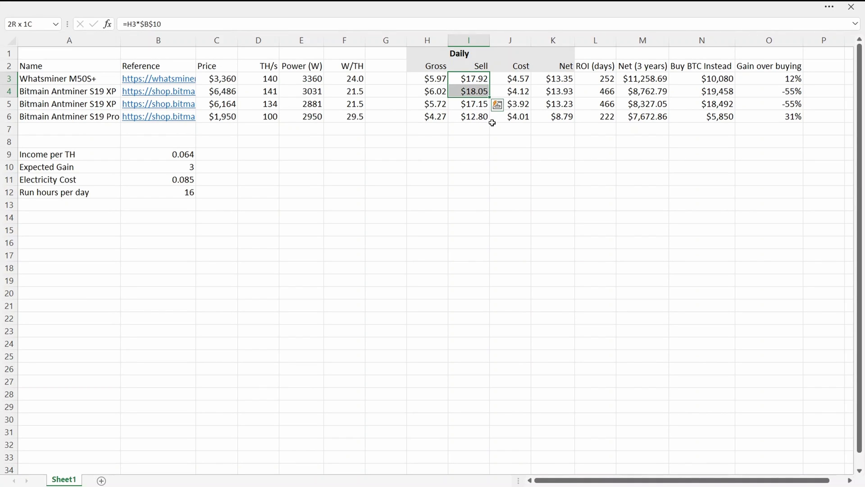
key(Down)
key(Down)
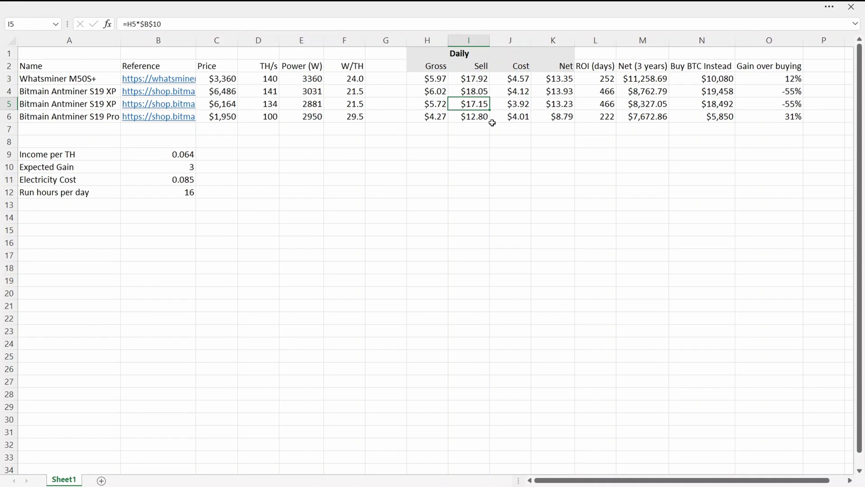
key(Down)
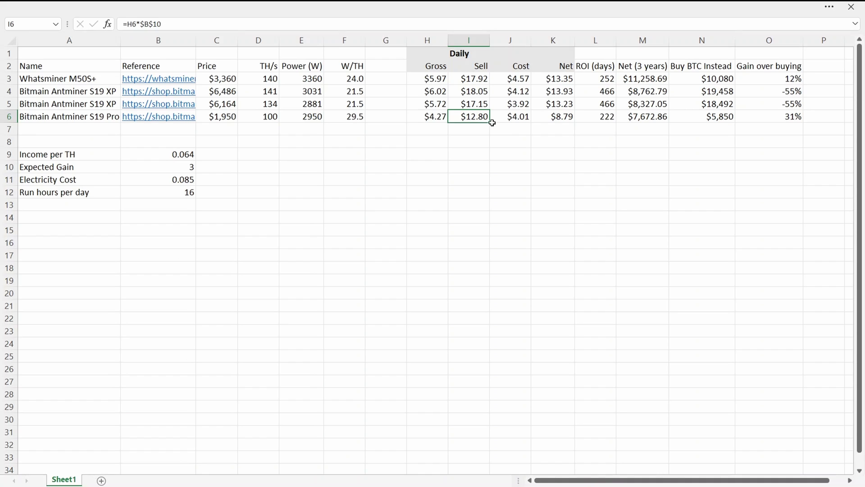
- Inspect the Whatsminer M50S+ daily Cost formula in J3 and its source cells for power, electricity cost and run hours
key(Right)
key(Up)
key(Up)
key(Up)
key(Up)
key(Down)
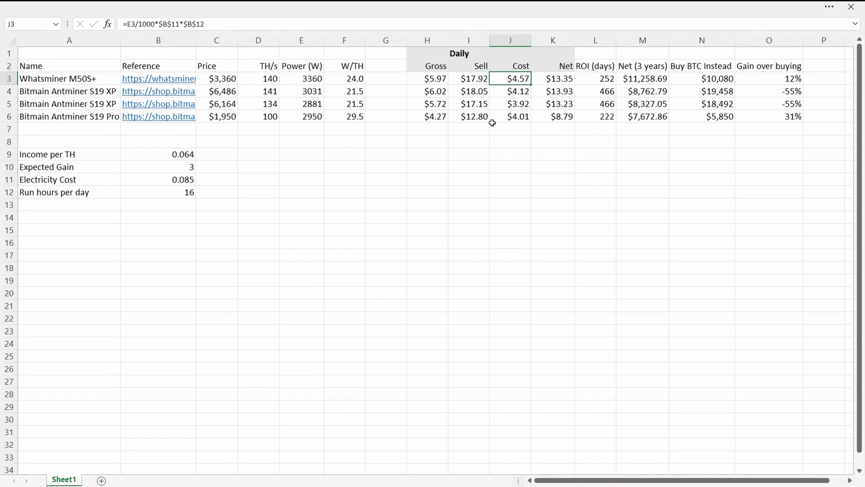
click(295, 80)
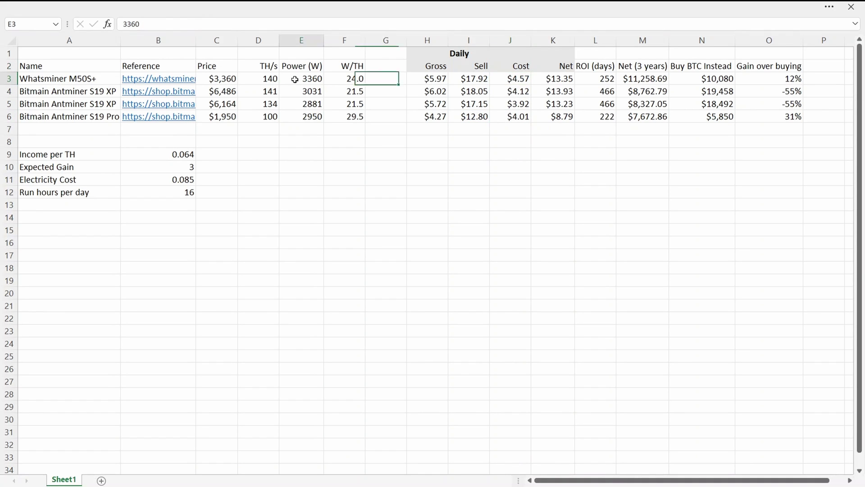
click(188, 179)
click(188, 194)
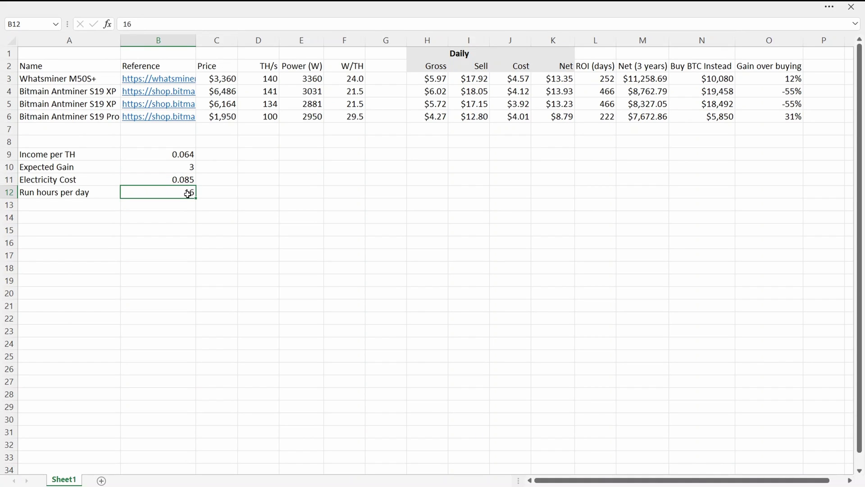
- Compare the daily Cost values of the listed miners in column J, ending back at J3
click(504, 79)
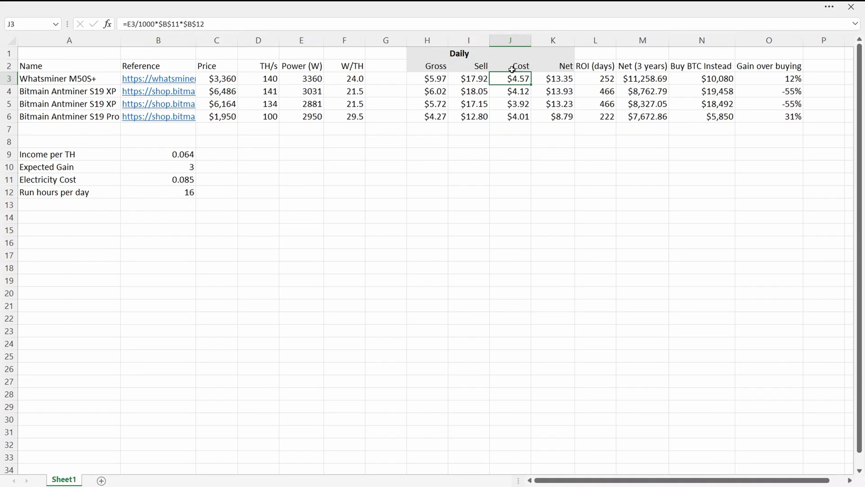
key(Down)
key(Down)
key(Down)
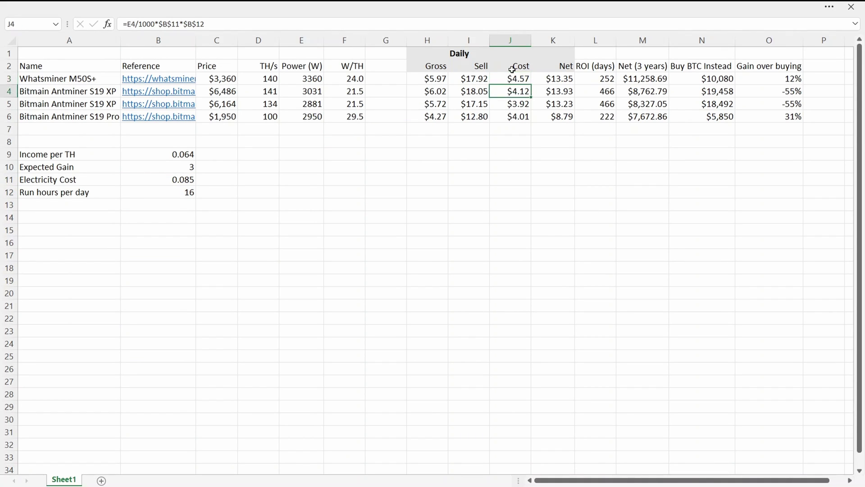
key(Up)
key(Up)
key(Up)
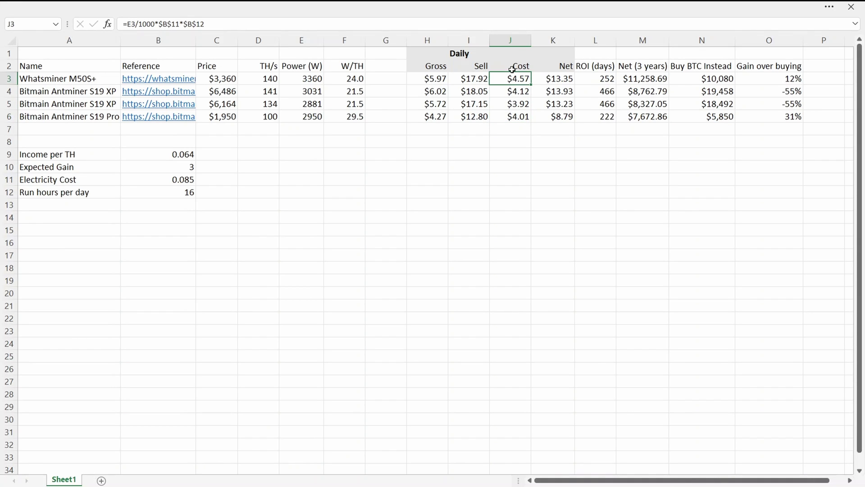
- Examine the daily Net formulas and values for the four miners in column K against their Sell and Cost cells
key(Left)
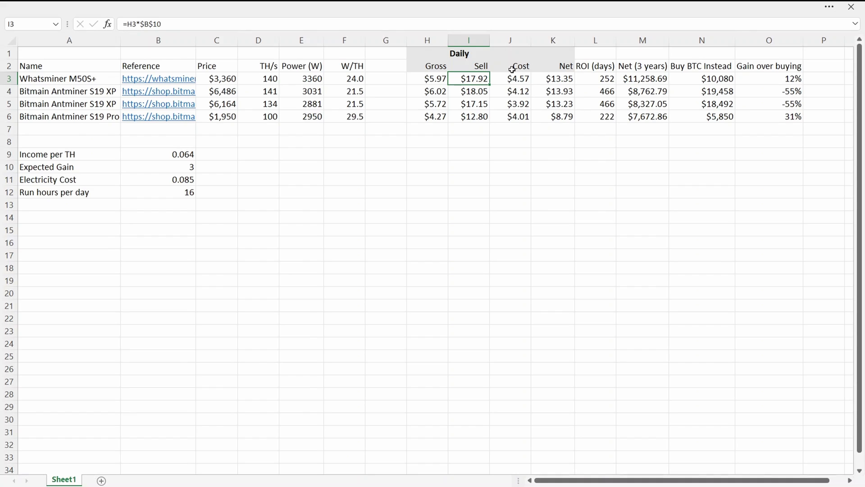
key(Right)
key(Right)
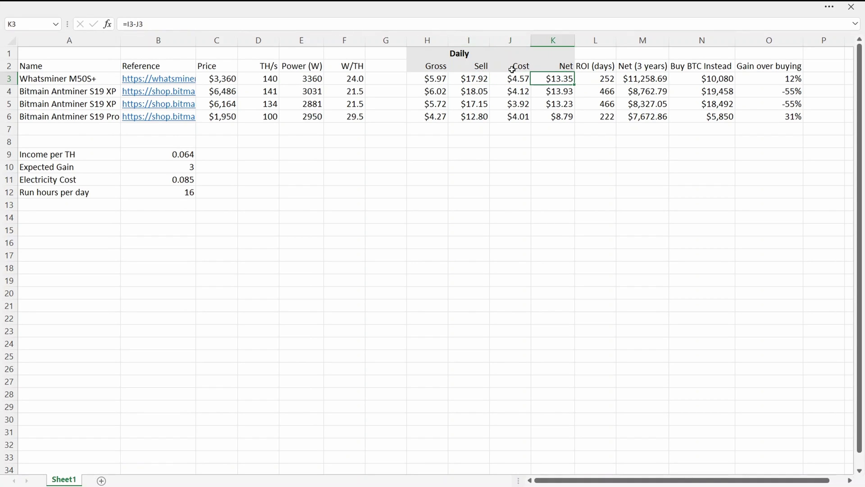
key(Down)
key(Down)
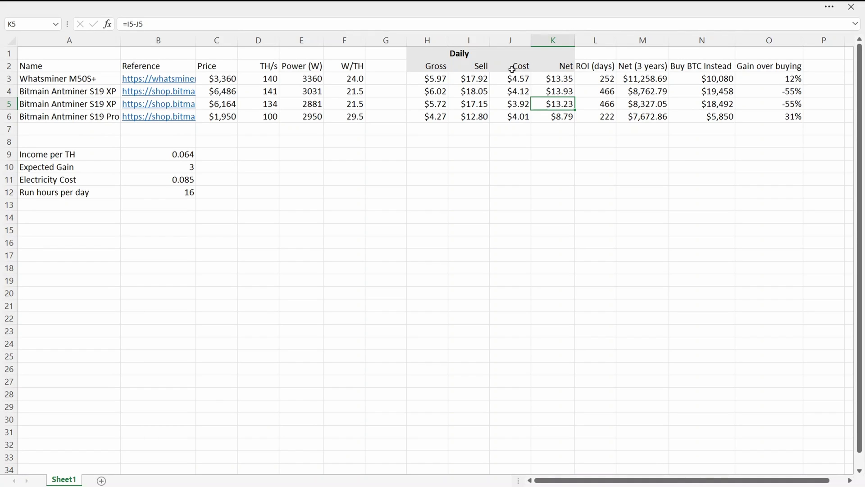
key(Up)
key(Up)
key(Down)
key(Down)
key(Down)
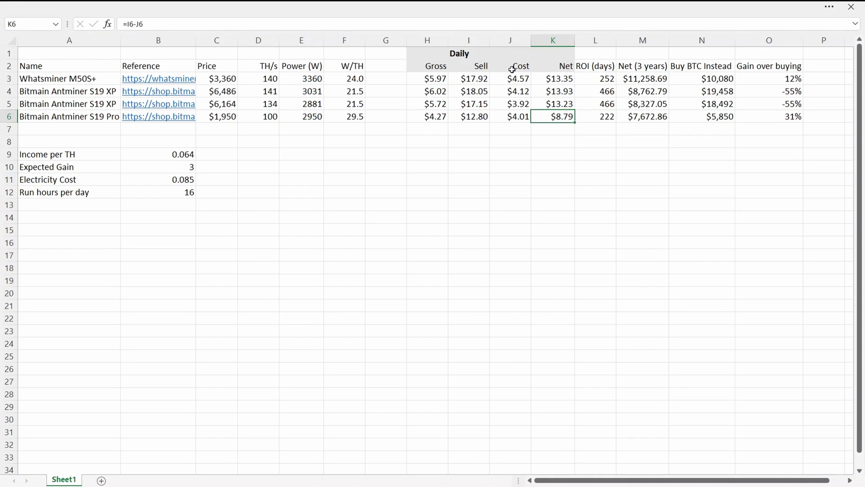
key(Up)
key(Up)
key(Up)
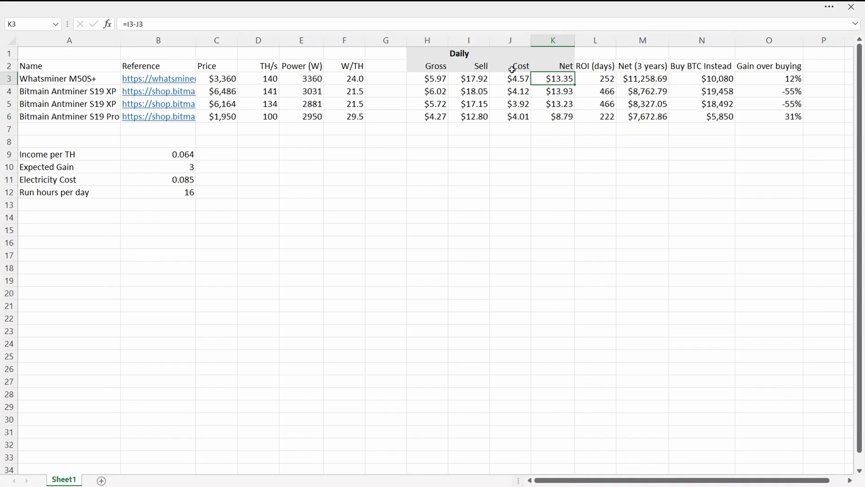
- Examine the ROI (days) formulas in column L for the Whatsminer M50S+ and both Bitmain Antminer S19 XP rows
key(Right)
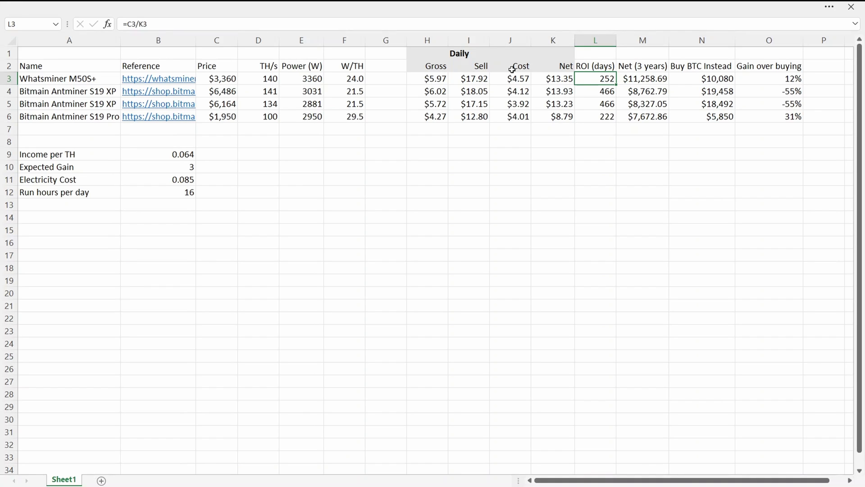
key(Down)
key(Down)
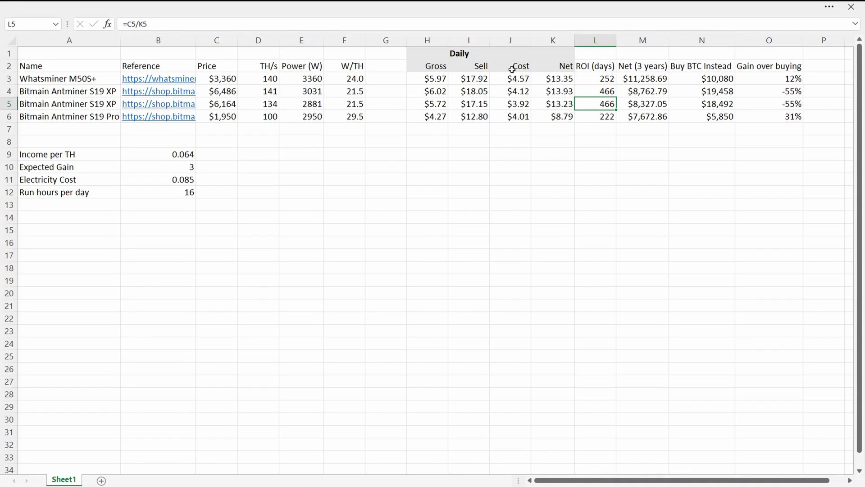
key(shift+Up)
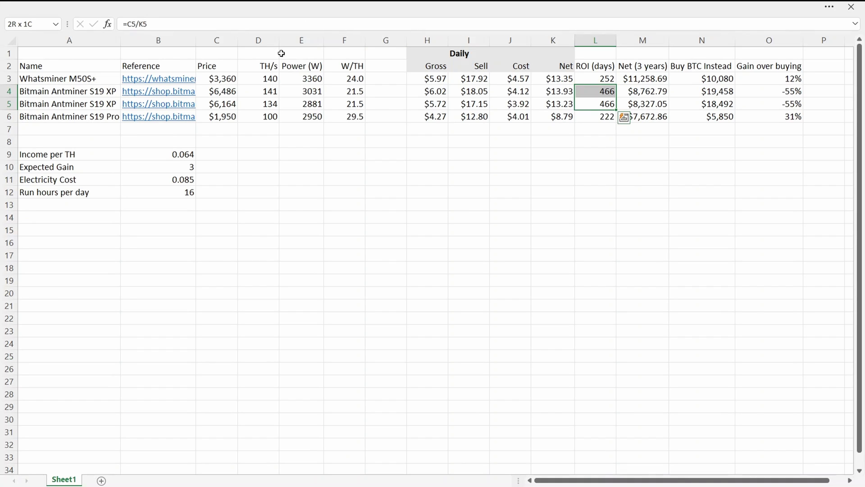
- Compare the prices of the first Antminer S19 XP and the Whatsminer M50S+ in C4 and C3
click(232, 90)
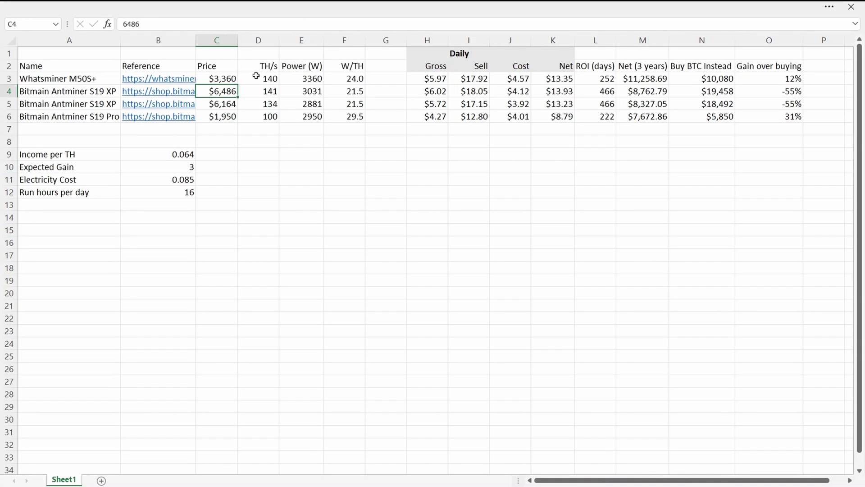
key(Up)
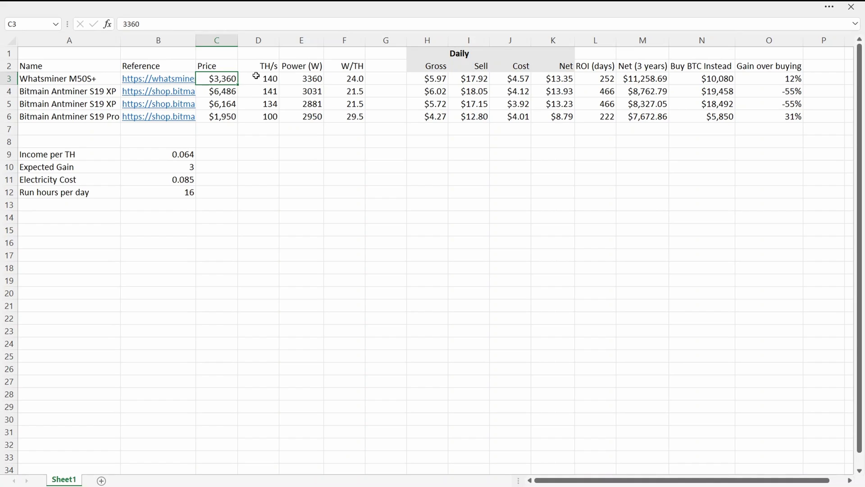
key(Down)
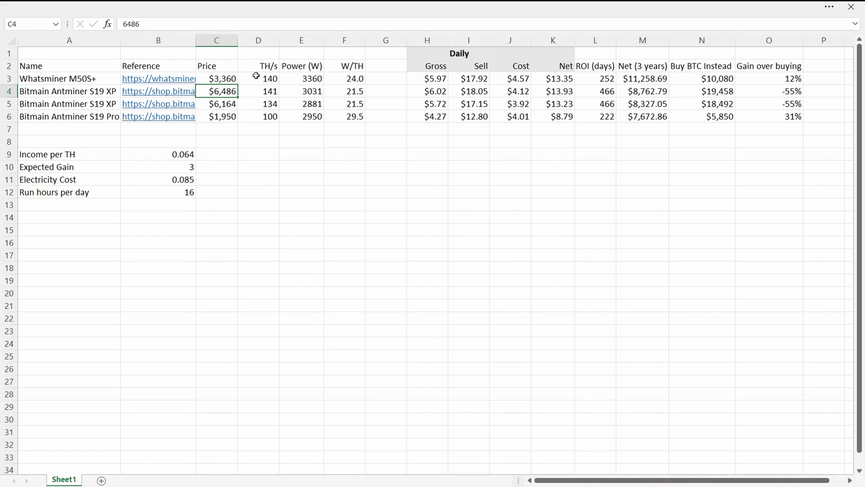
- Review the ROI (days) cells of the three Antminer models in column L, ending back at the Whatsminer in L3
key(Right)
key(Right)
key(Right)
key(Right)
key(Right)
key(Right)
key(Right)
key(Right)
key(Right)
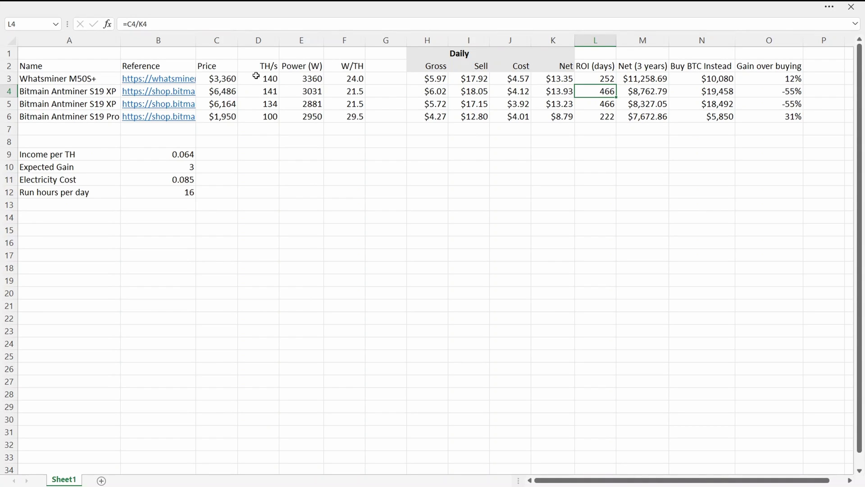
key(Down)
key(Down)
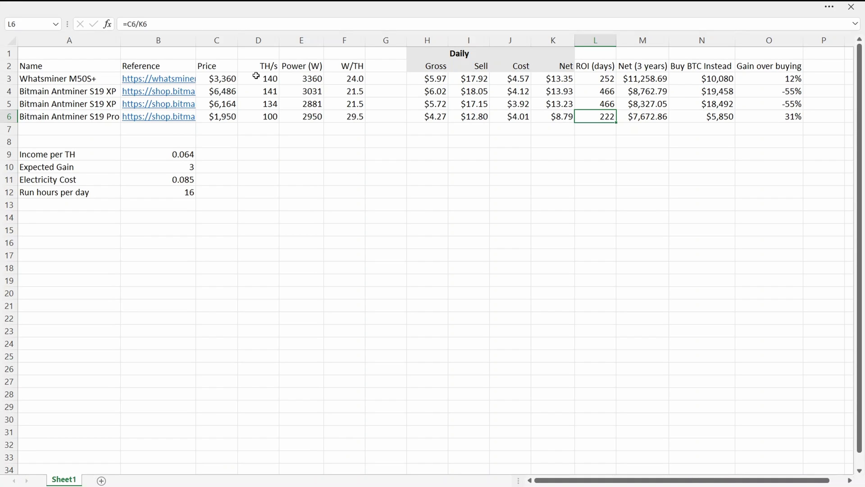
key(Up)
key(Up)
key(Up)
- Inspect the Whatsminer M50S+ Net (3 years) formula in M3 and look across to its Buy BTC Instead and Gain over buying cells
key(Right)
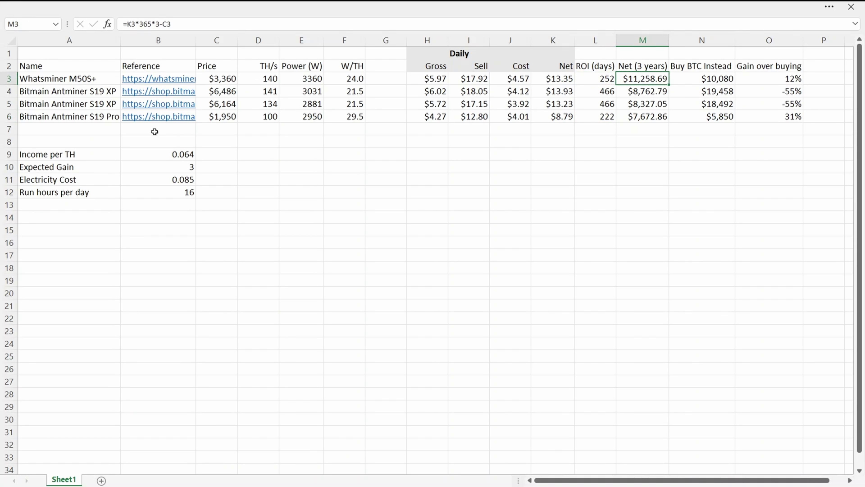
scroll(624, 123, up, 2)
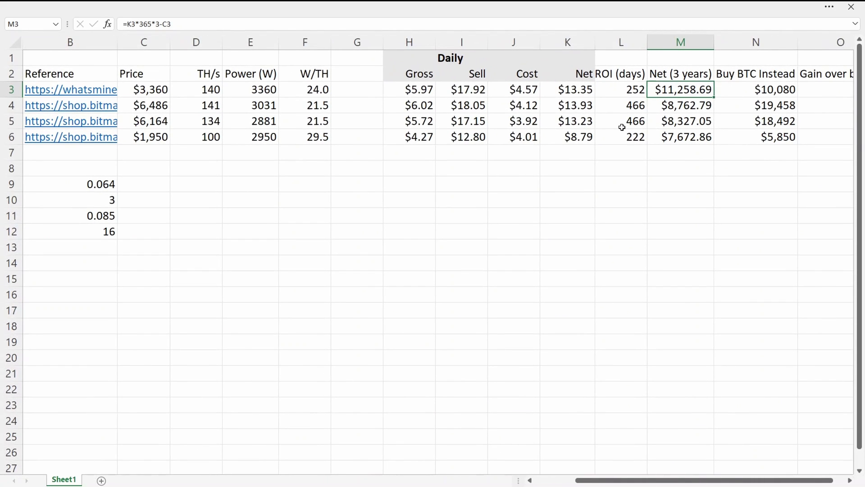
key(Right)
key(Right)
key(Right)
key(Left)
key(Left)
key(Left)
key(Left)
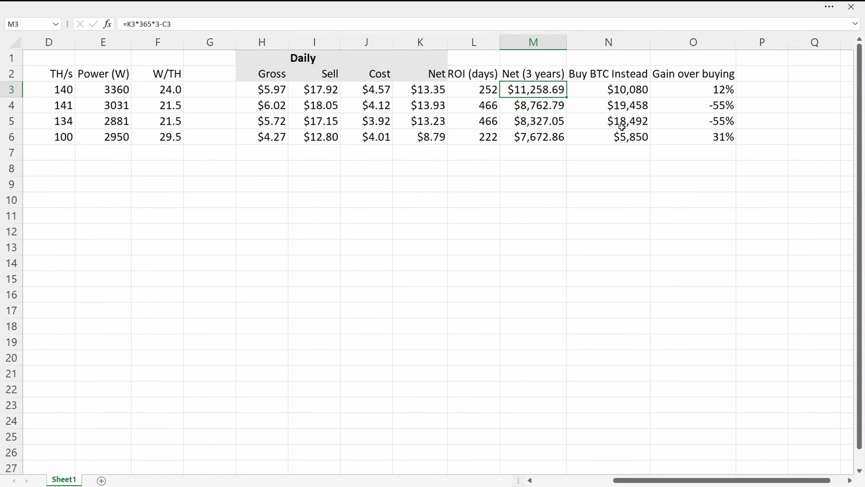
- Trace the Whatsminer M50S+ Net (3 years) formula back to its price in C3 and return to M3
key(Left)
key(Left)
key(Left)
key(Left)
key(Left)
key(Left)
key(Left)
key(Left)
key(Left)
key(Left)
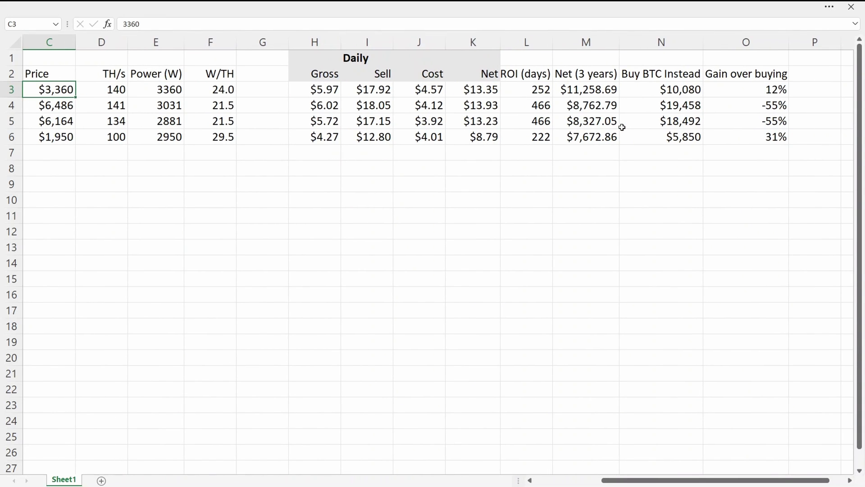
key(Right)
key(Right)
key(Right)
key(Right)
key(Right)
key(Right)
key(Right)
key(Right)
key(Right)
key(Right)
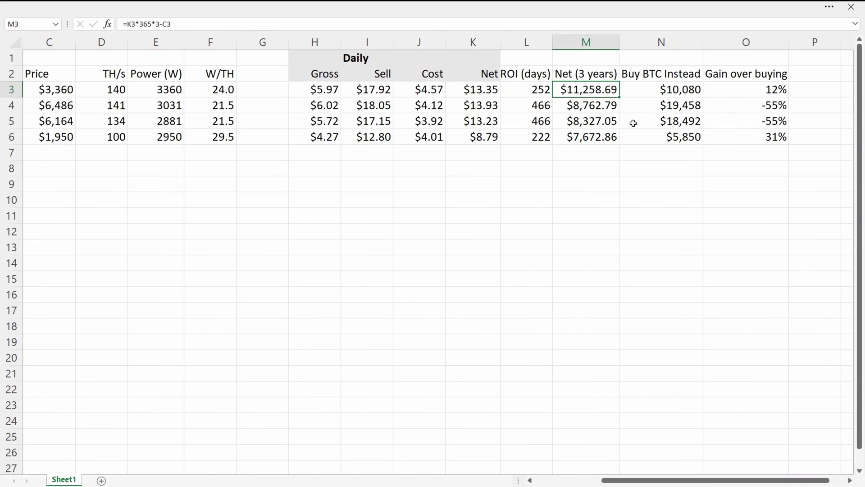
scroll(633, 123, down, 1)
scroll(634, 124, down, 1)
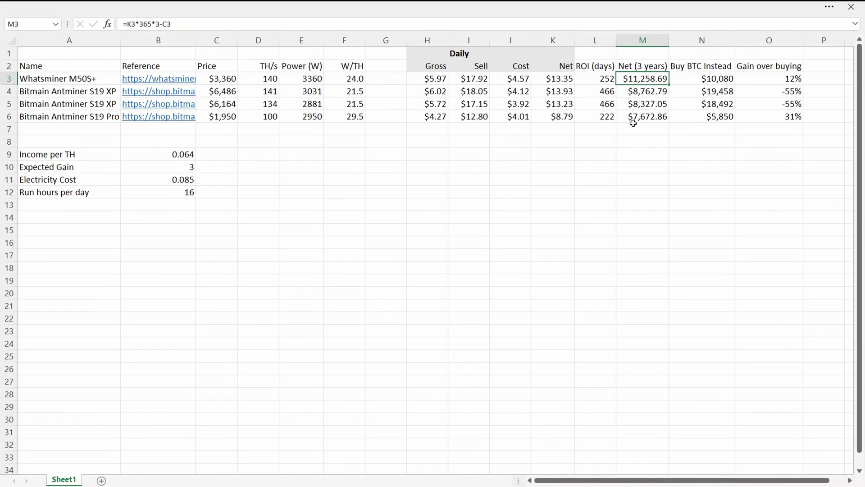
- Compare the Net (3 years) values of the Antminer models in M4 through M6, ending back at the Whatsminer in M3
click(652, 91)
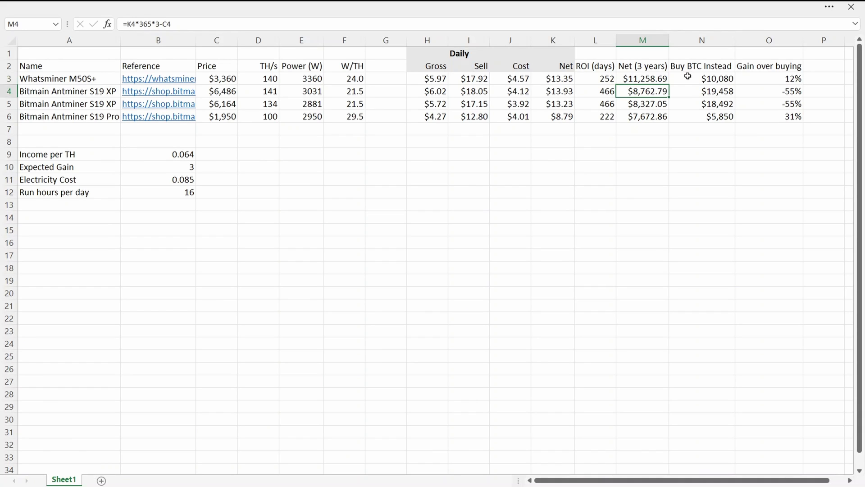
key(Down)
key(Down)
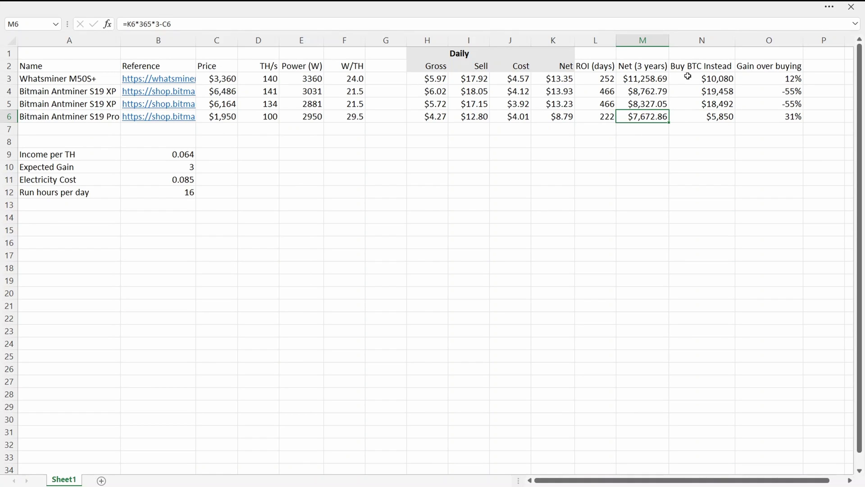
key(Up)
key(Up)
key(Up)
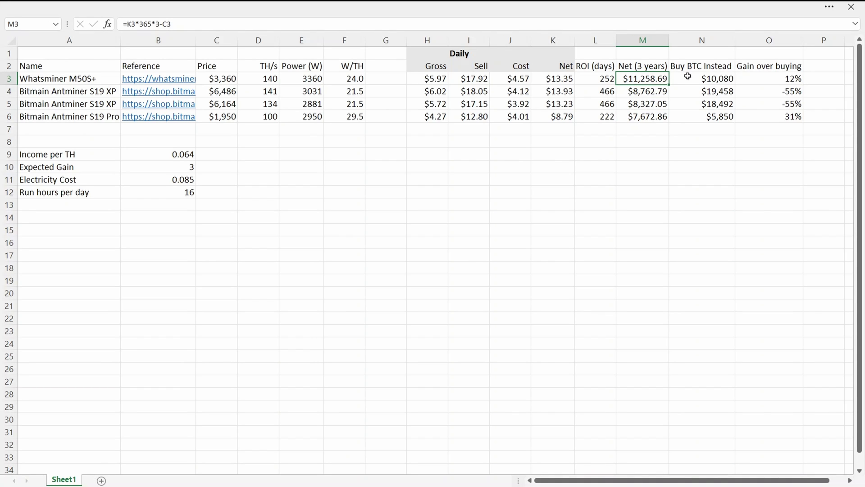
- Examine the Whatsminer M50S+ Buy BTC Instead and Gain over buying formulas in N3 and O3 against its three-year net
key(Right)
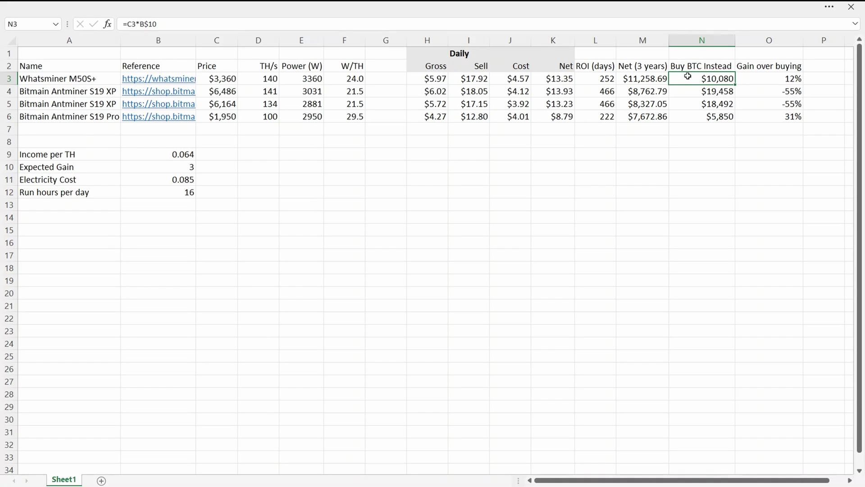
key(Right)
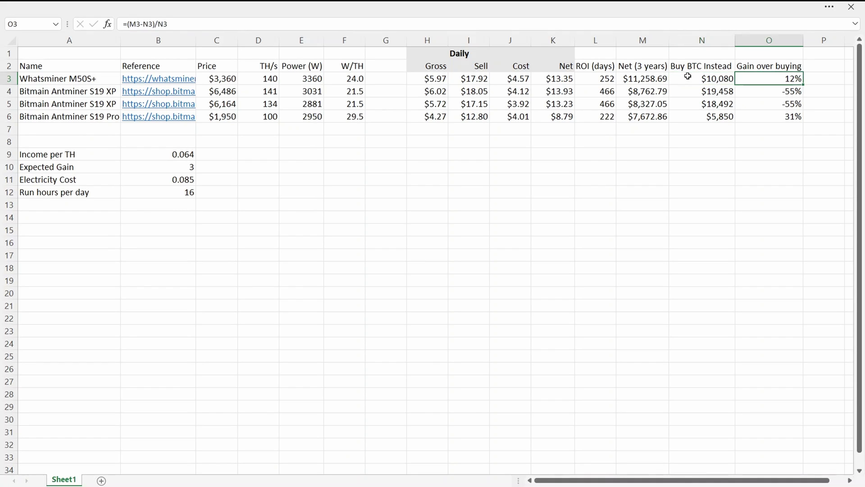
key(Left)
key(Left)
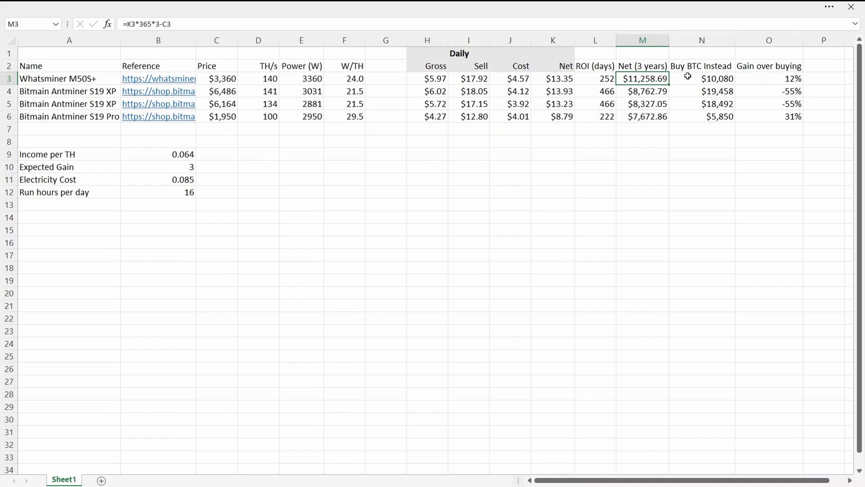
- Examine the Buy BTC Instead and Gain over buying cells for the two Antminer S19 XP rows in columns N and O
key(Right)
key(Down)
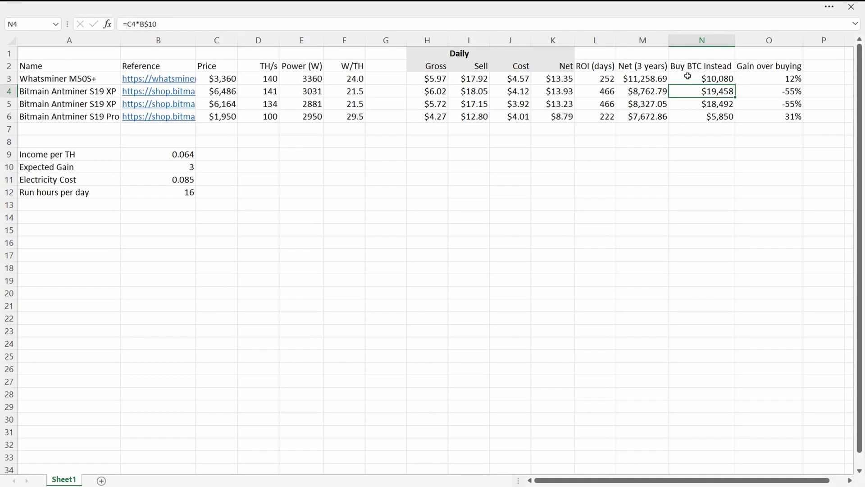
key(Right)
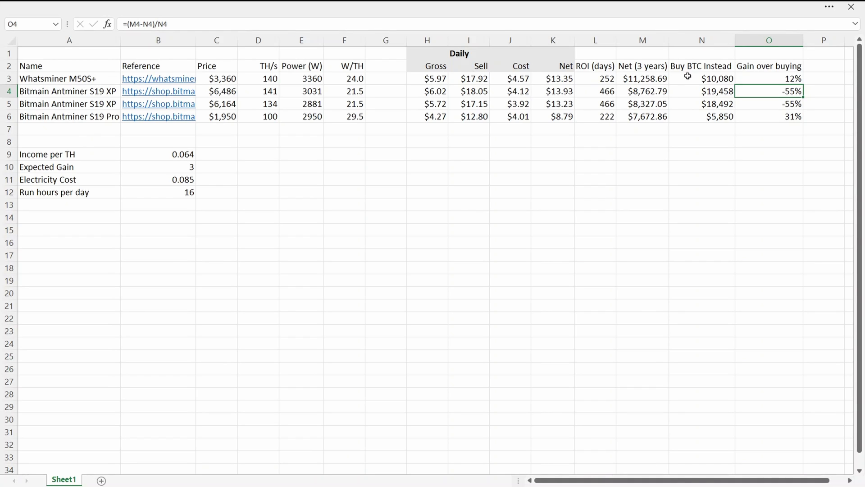
key(Down)
key(Left)
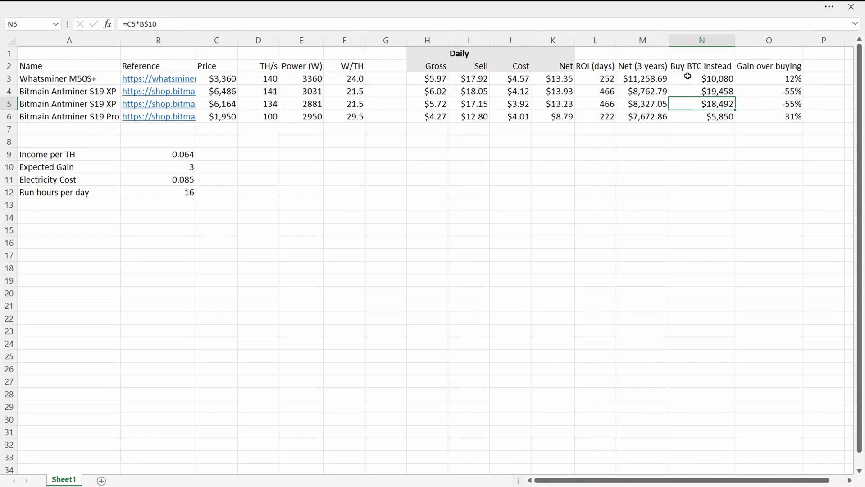
key(Up)
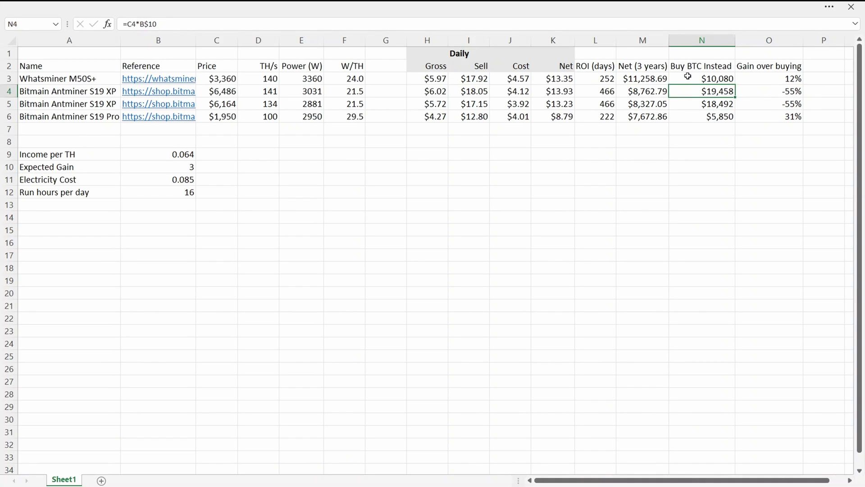
- Compare the Antminer S19 Pro's Buy BTC Instead, Gain over buying and Net (3 years) cells in row 6
key(Down)
key(Down)
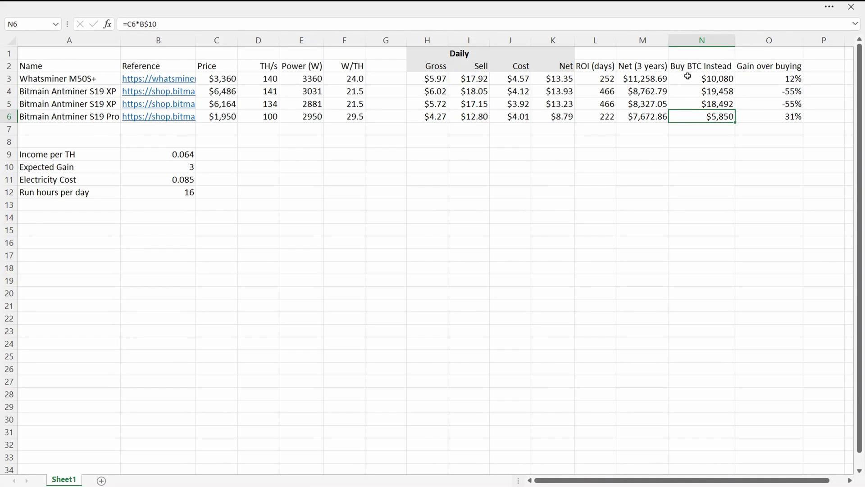
key(Right)
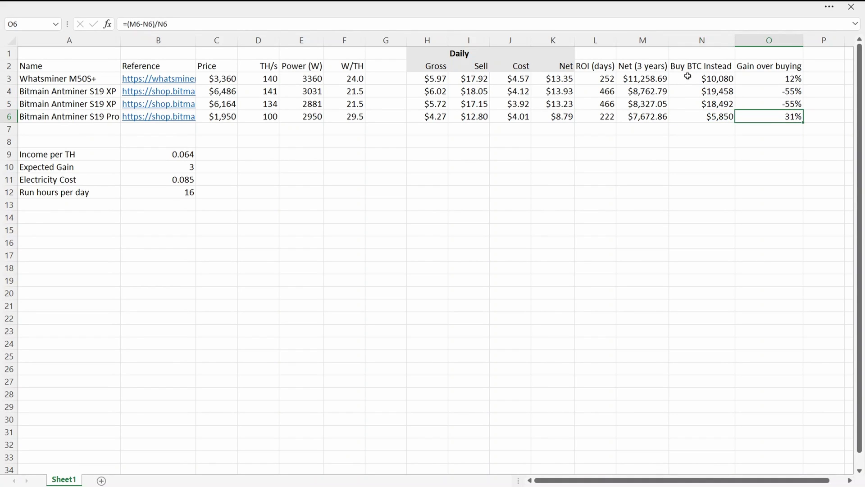
key(Left)
key(Left)
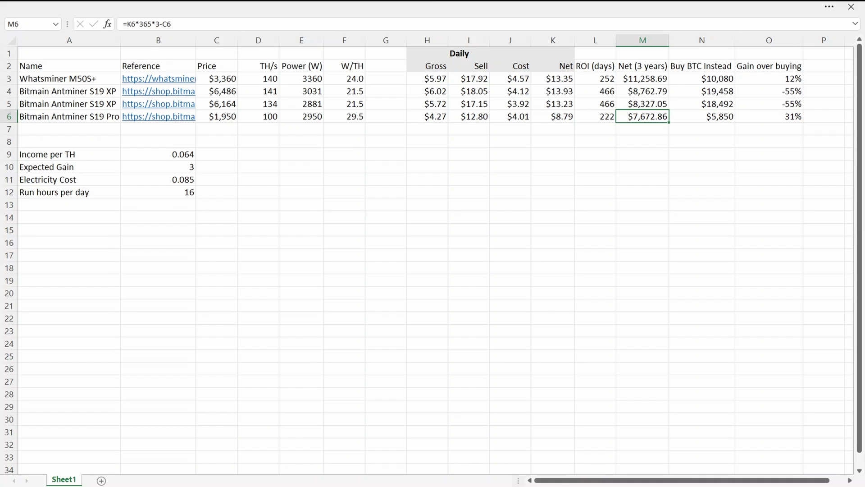
- Set the Expected Gain assumption in B10 to 5
click(173, 168)
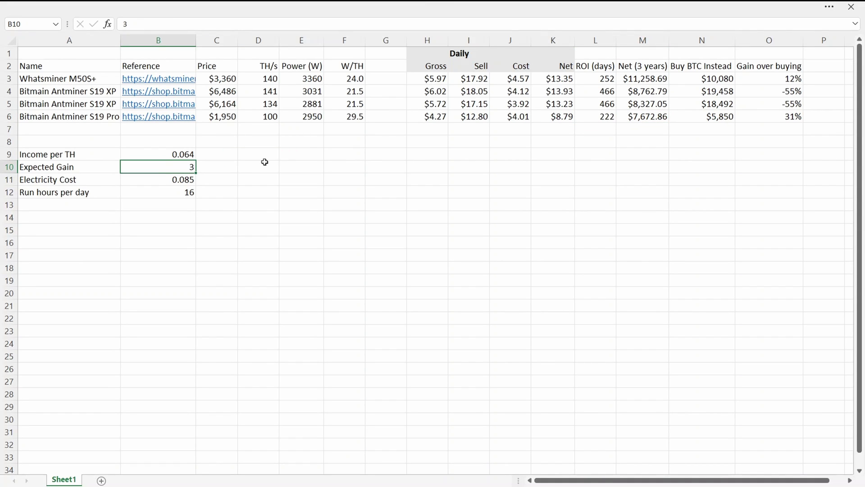
text(5)
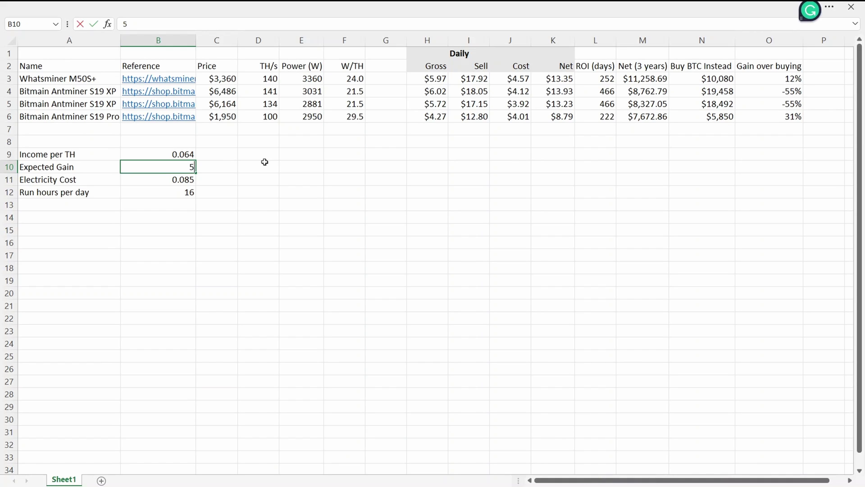
key(Return)
key(Up)
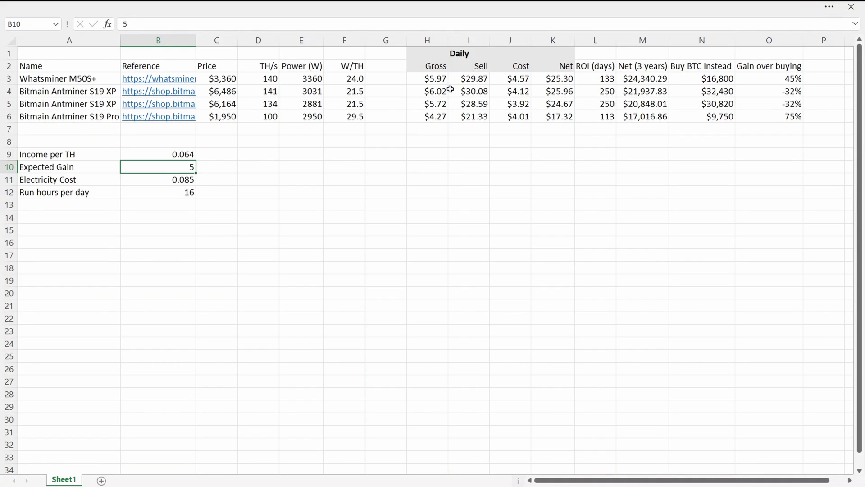
- Compare the Whatsminer M50S+ Net (3 years), Buy BTC Instead and Gain over buying cells in row 3
click(635, 79)
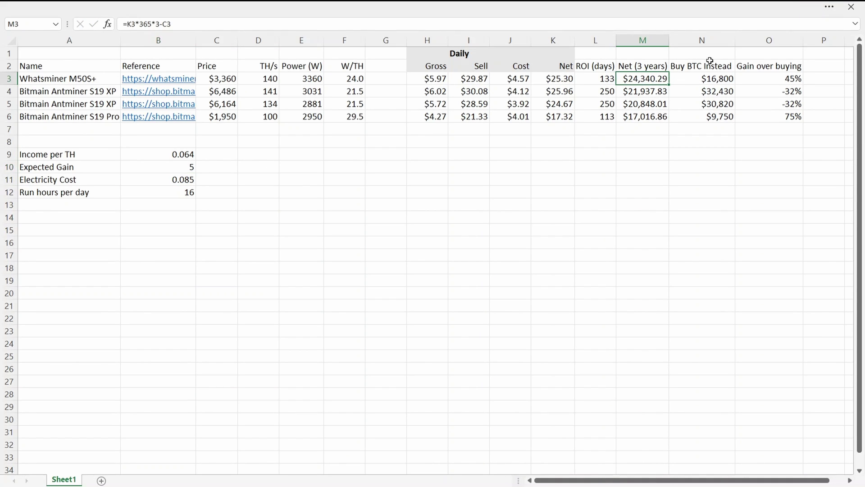
key(Right)
key(Right)
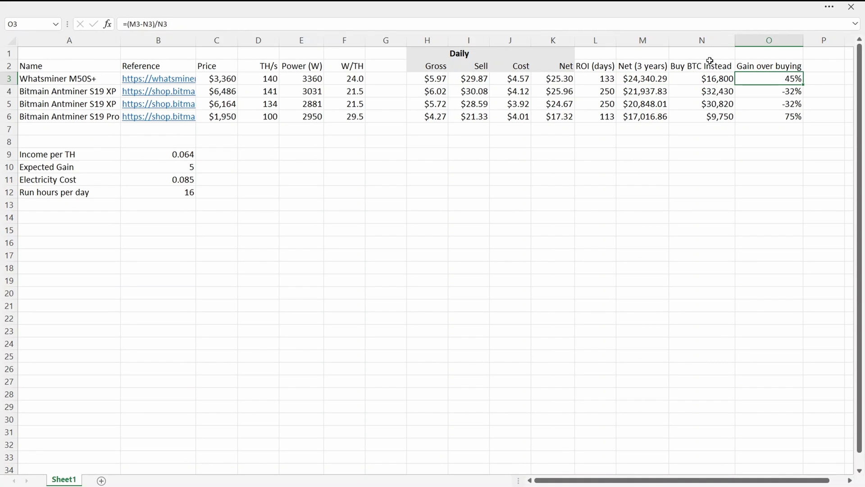
key(Left)
key(Left)
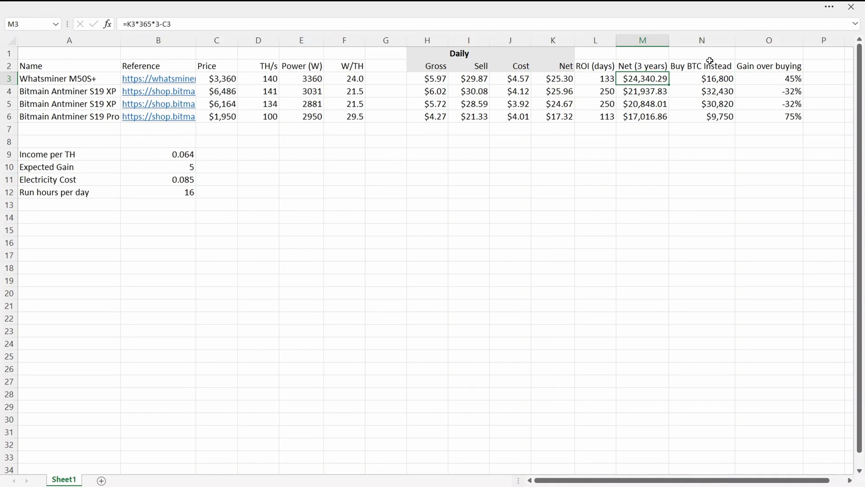
key(Right)
- Examine the two Antminer S19 XP rows' Net (3 years), Buy BTC Instead and Gain over buying cells in columns M to O
key(Down)
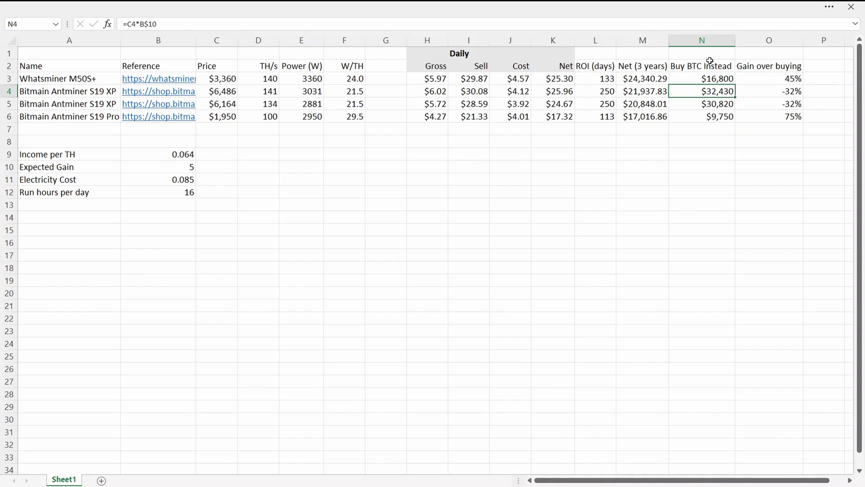
key(Left)
key(Right)
key(Right)
key(Down)
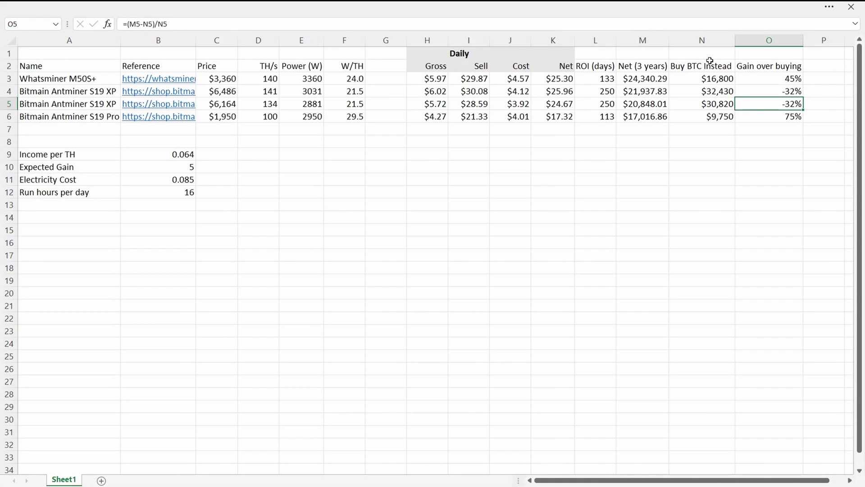
key(Up)
key(Left)
key(Left)
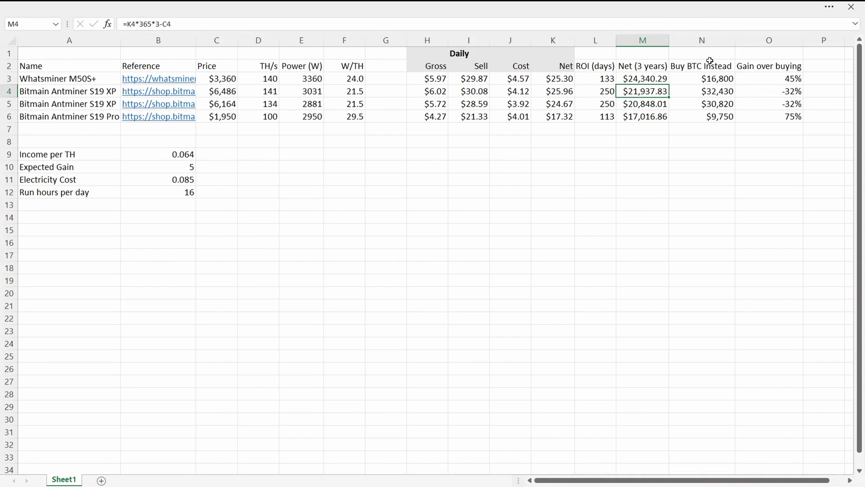
key(Down)
key(Up)
key(Down)
key(Up)
key(Right)
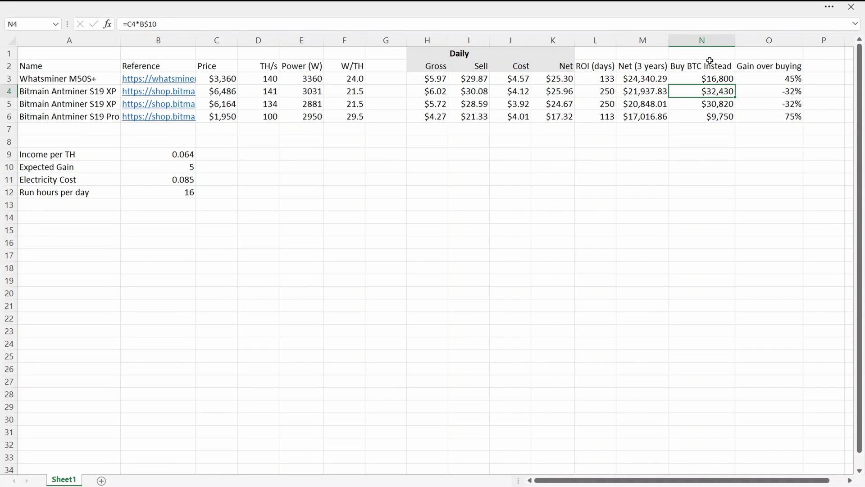
key(Right)
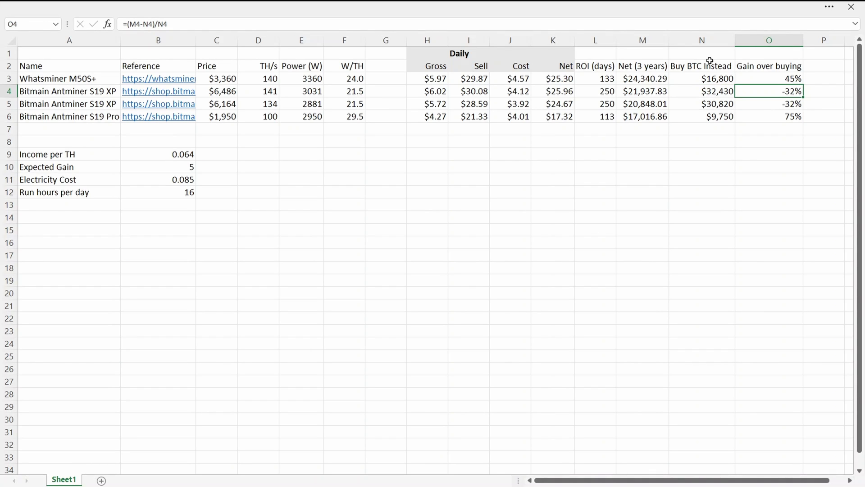
- Check the Antminer S19 Pro's Gain over buying in O6 against its three-year net in M6
key(Down)
key(Down)
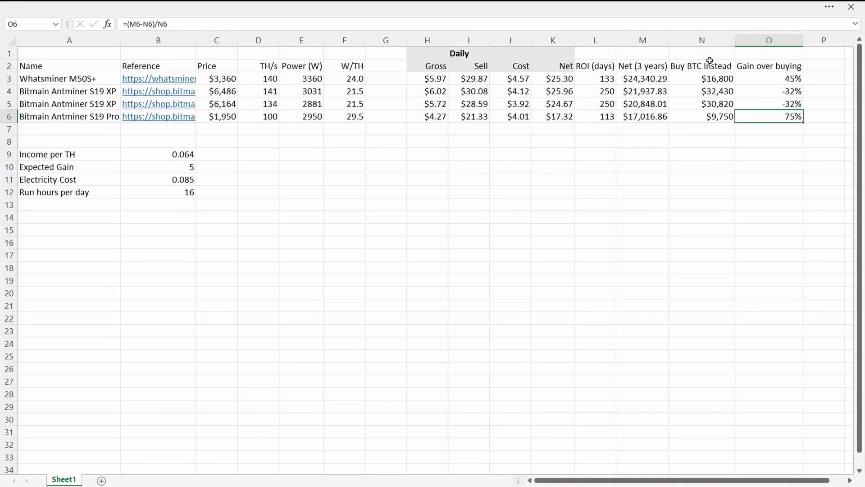
key(Left)
key(Left)
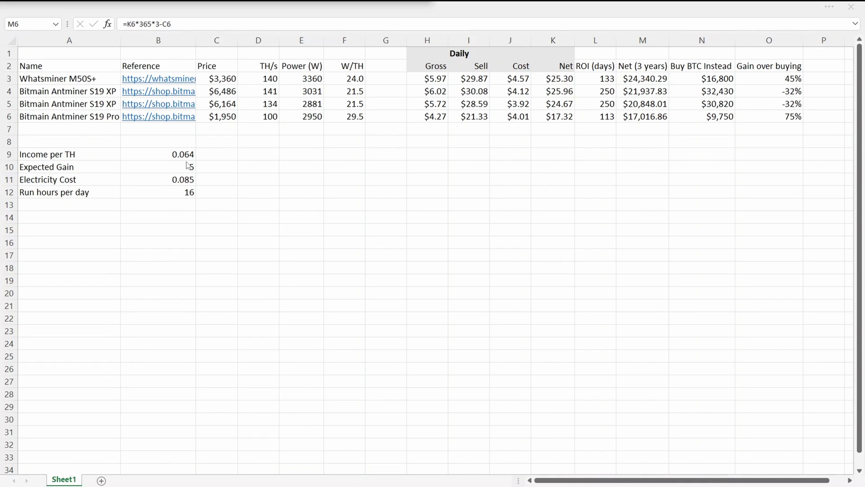
- Set the Expected Gain assumption in B10 to 3 and the Electricity Cost in B11 to 0.1
click(191, 168)
text(3)
key(Return)
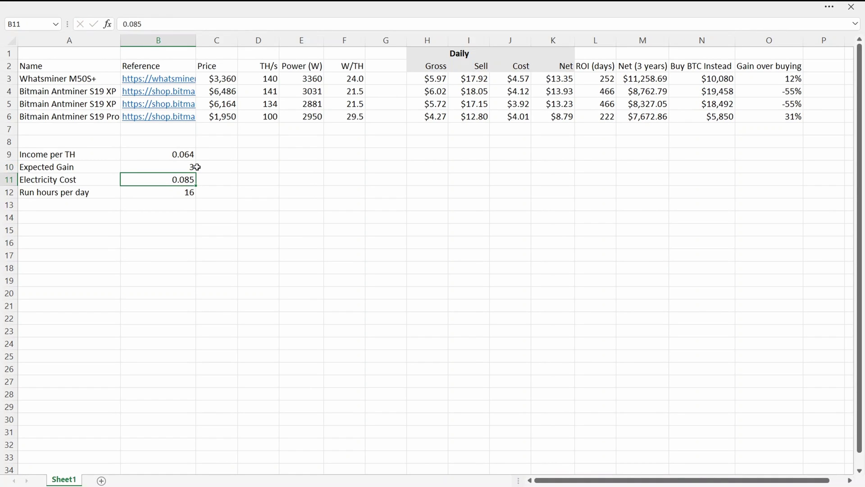
text(0.1)
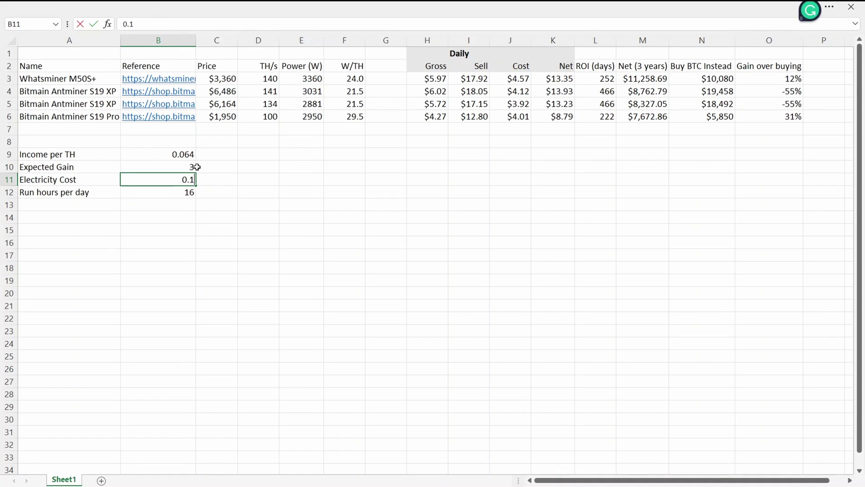
key(Return)
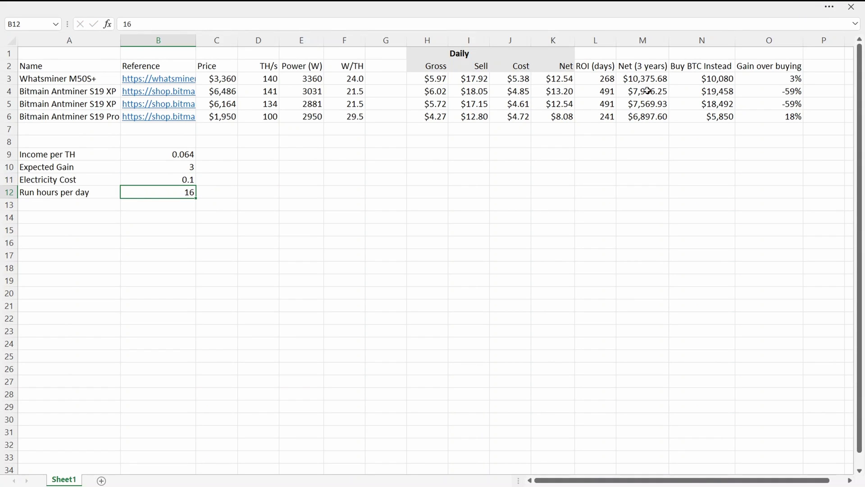
- Review the Whatsminer M50S+ three-year net, Buy BTC Instead and Gain over buying cells under the new gain and electricity assumptions
click(717, 79)
click(761, 77)
key(Left)
key(Left)
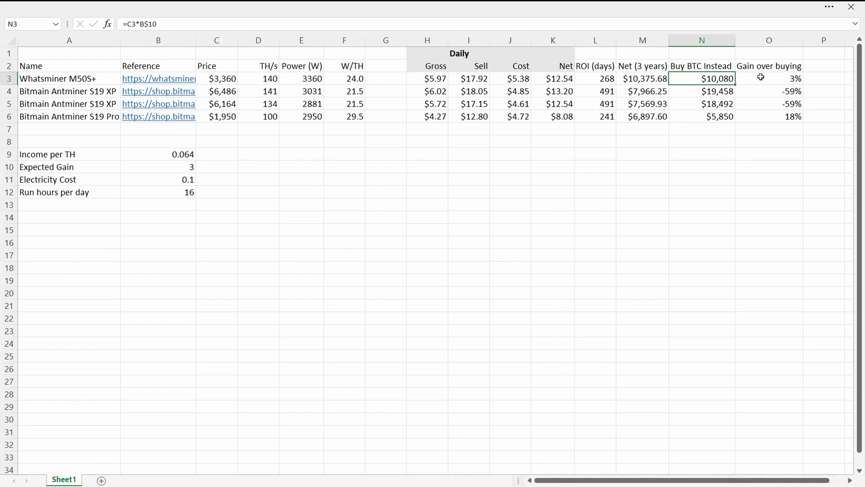
key(Right)
key(Right)
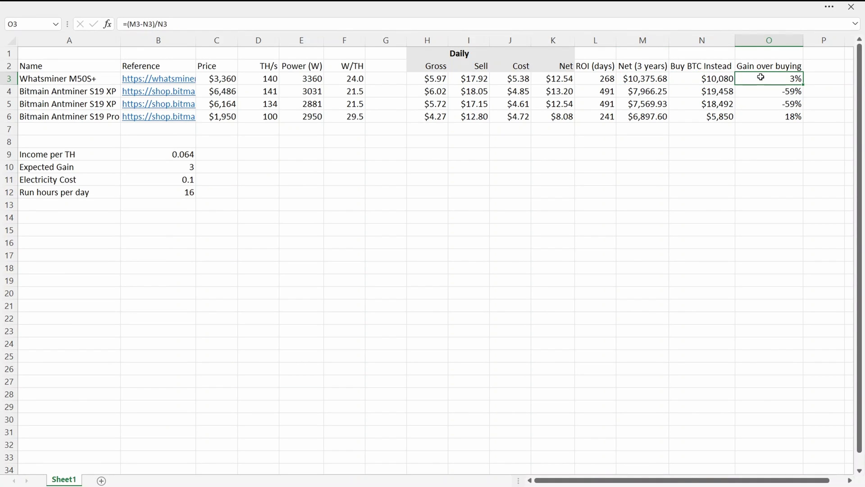
key(Left)
key(Left)
key(Right)
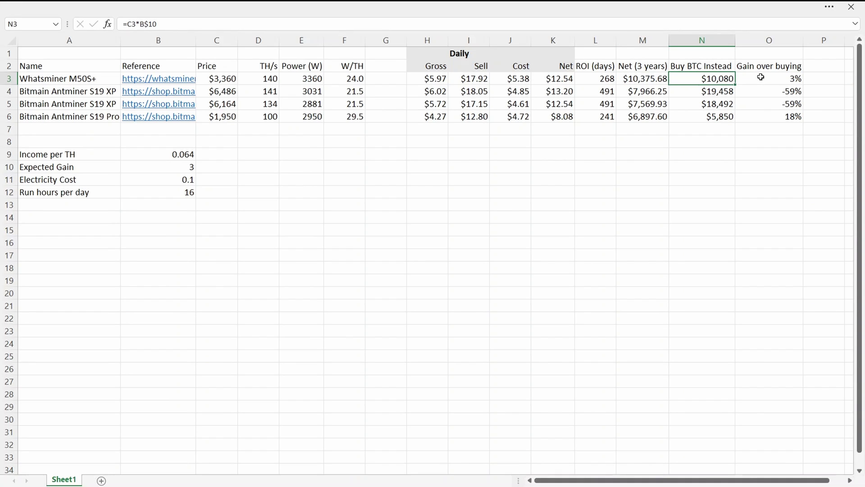
- Check the Buy BTC Instead and Gain over buying cells of the two Antminer S19 XP rows
key(Down)
key(Right)
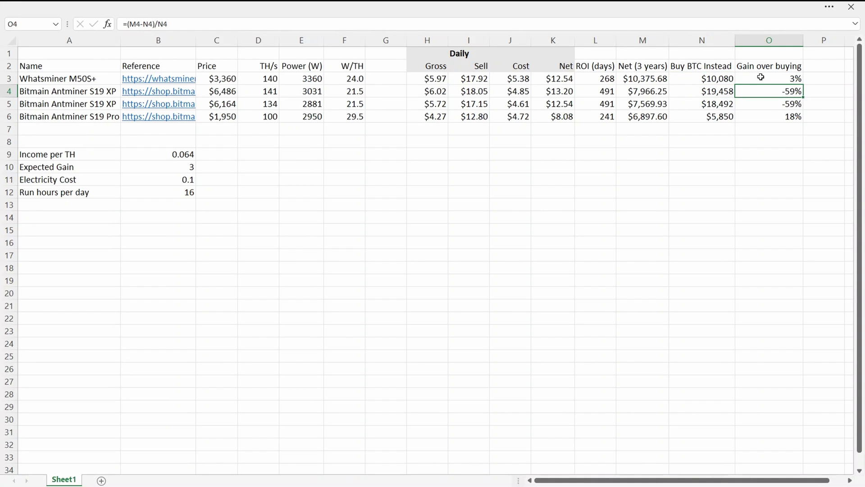
key(Down)
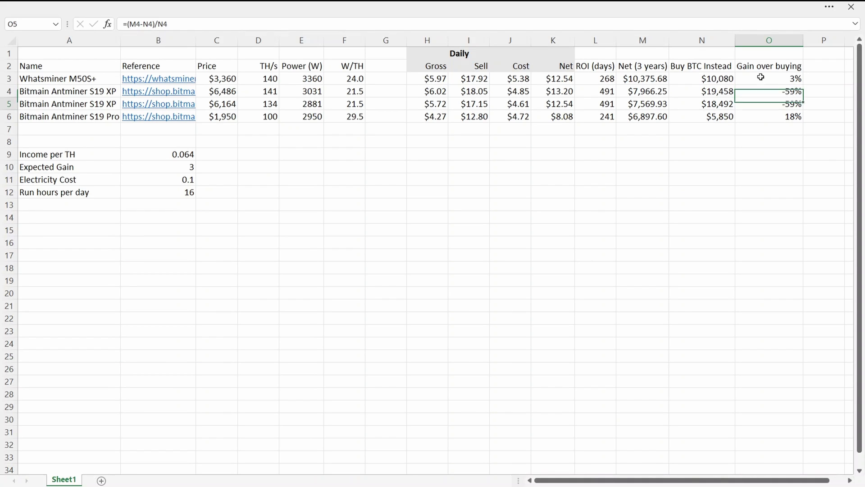
- Compare the Antminer S19 Pro's Gain over buying, Buy BTC Instead and Net (3 years) cells in row 6
key(Down)
key(Left)
key(Left)
key(Right)
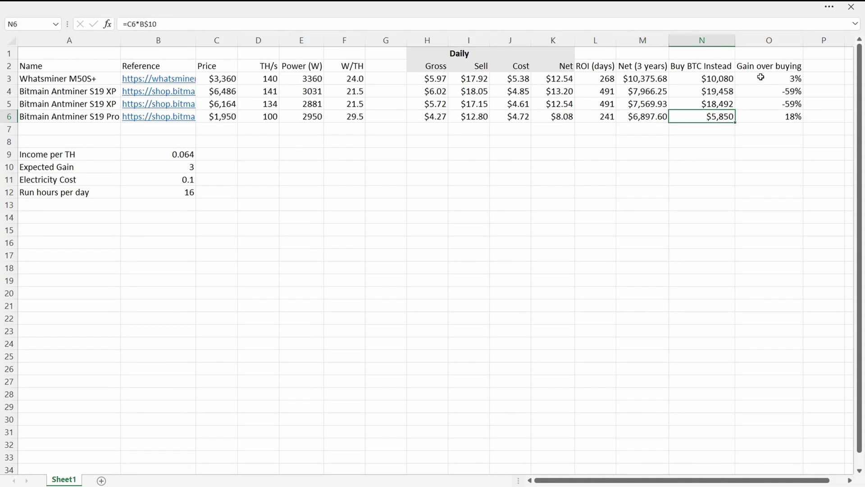
key(Right)
key(Left)
key(Left)
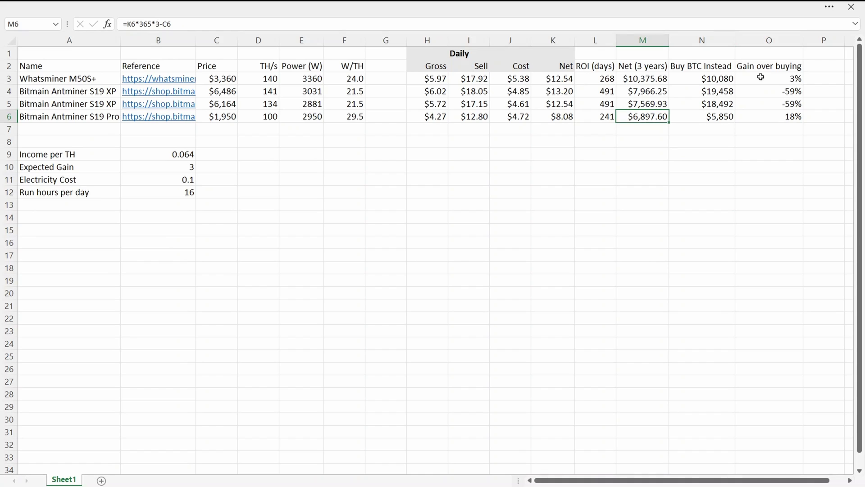
- Compare the Antminer S19 Pro's price with the S19 XP's, and inspect its W/TH and Buy BTC Instead cells
click(223, 121)
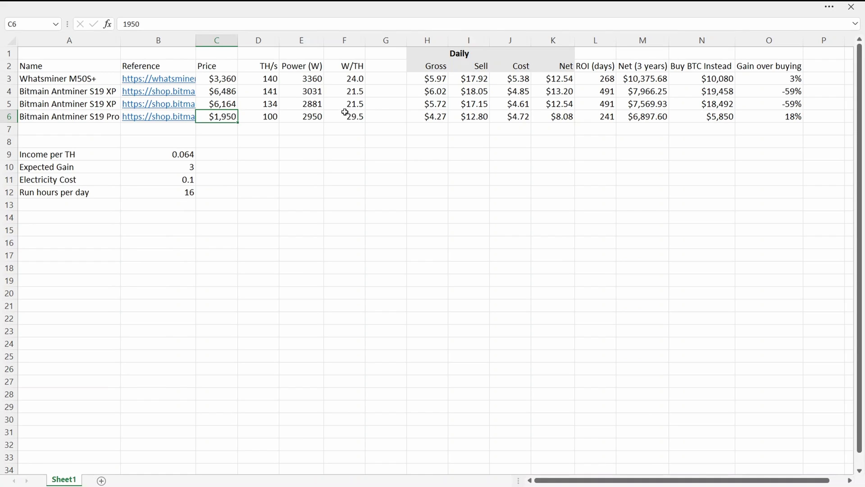
click(228, 100)
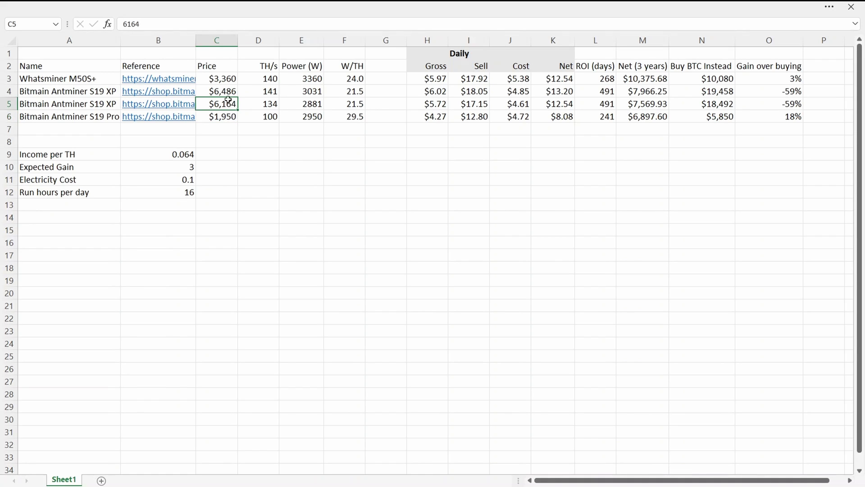
click(345, 111)
click(345, 114)
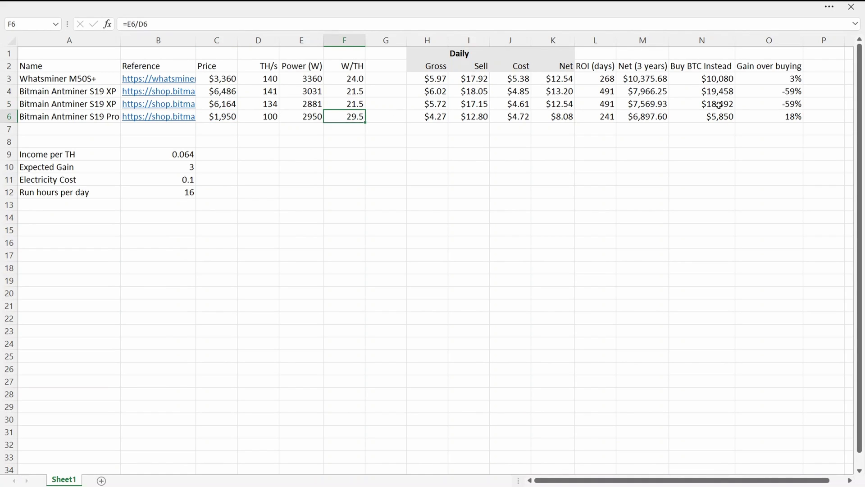
click(699, 115)
- Set the Run hours per day assumption in B12 to 24
click(185, 192)
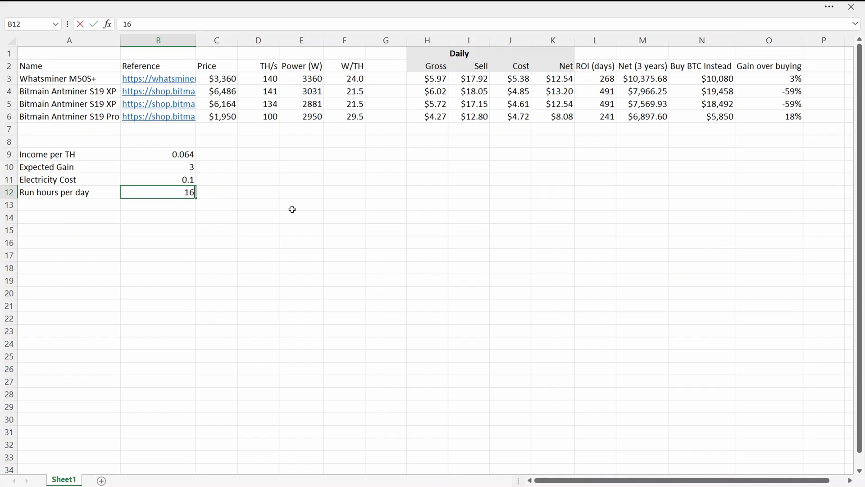
text(24)
key(Up)
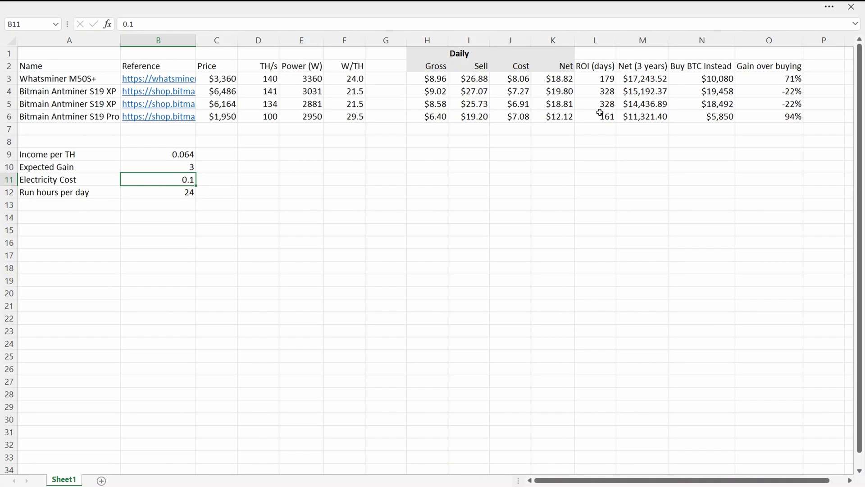
- Compare the Whatsminer M50S+ Buy BTC Instead, Gain over buying and Net (3 years) cells for 24-hour operation
click(704, 82)
click(756, 78)
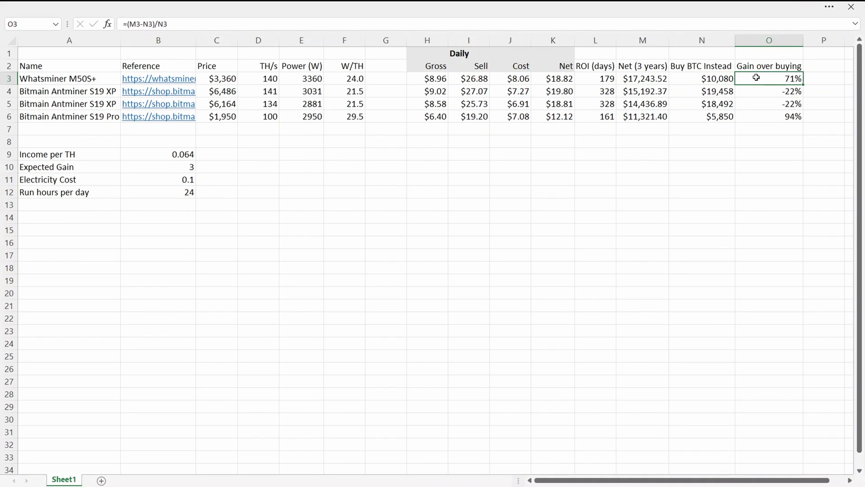
key(Left)
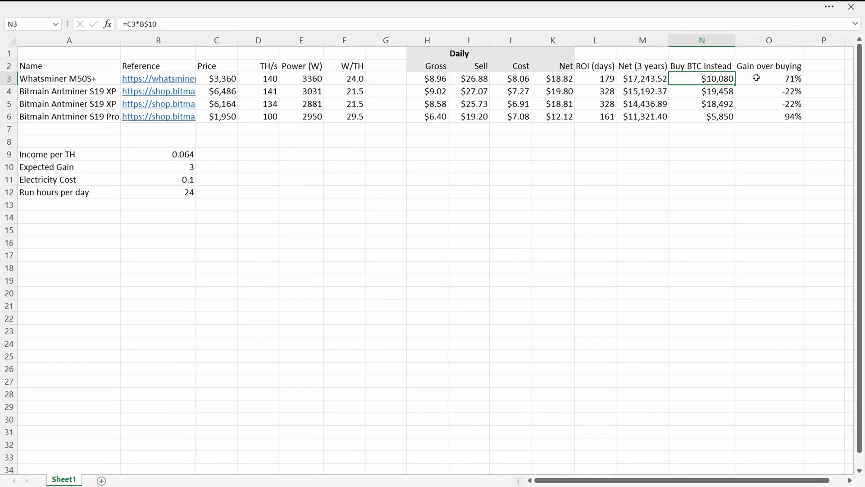
key(Left)
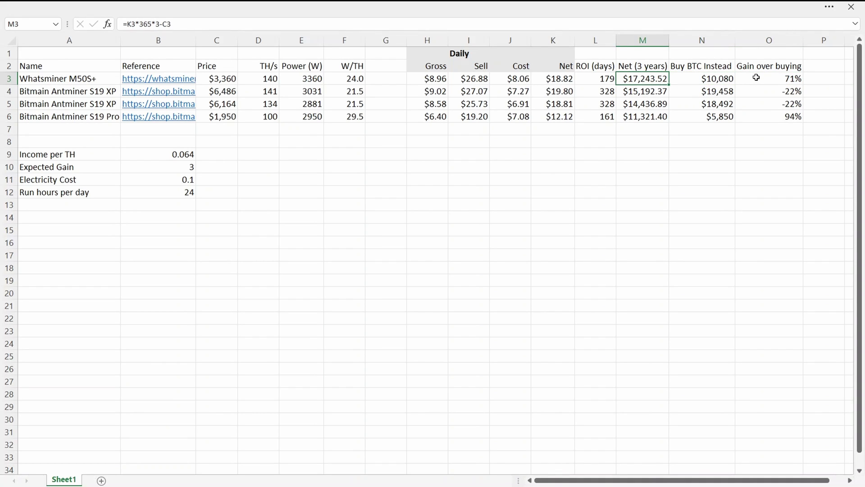
key(Right)
key(Left)
key(Right)
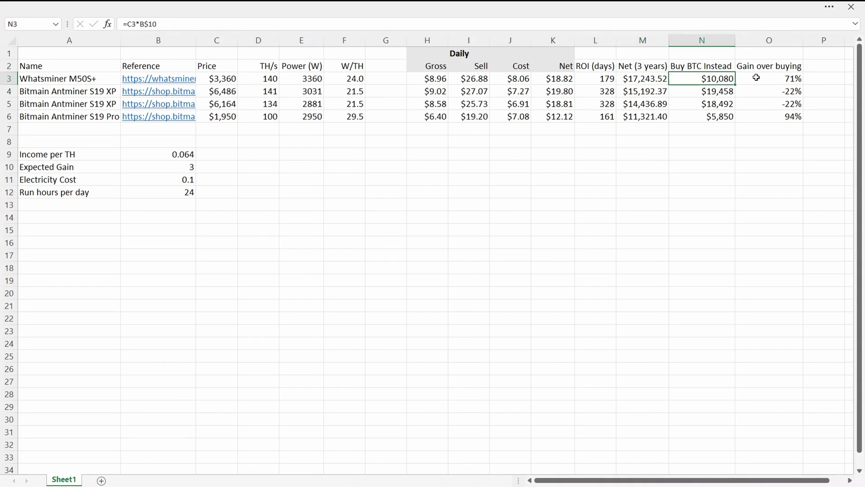
- Check the Gain over buying cells O4 and O5 of the two Antminer S19 XP rows for 24-hour operation
key(Down)
key(Right)
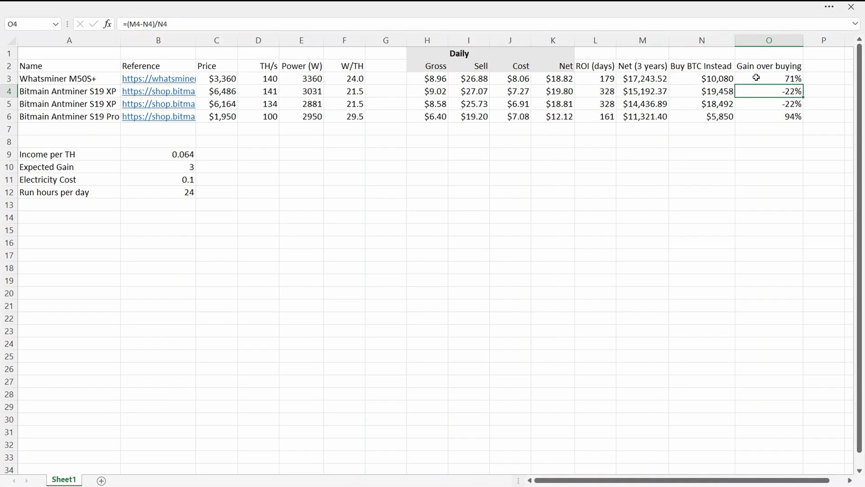
key(Down)
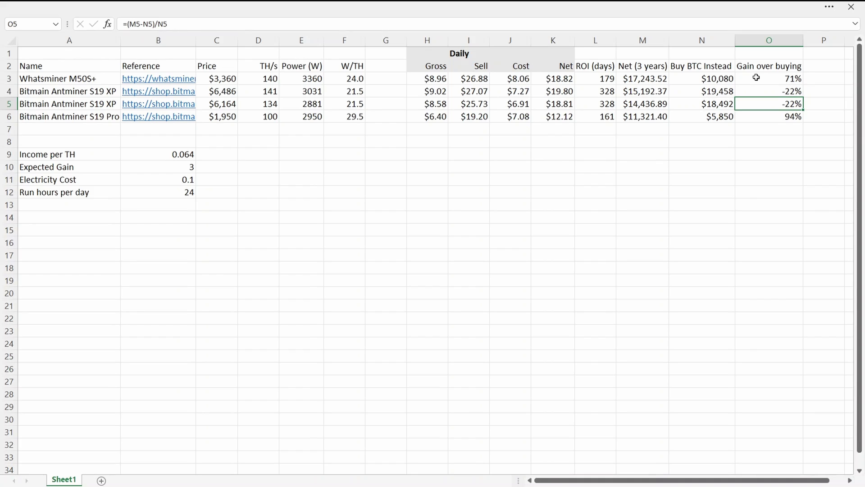
- Examine the Antminer S19 Pro's Gain over buying and Buy BTC Instead cells, and compare its three-year net with the Whatsminer M50S+'s
key(Down)
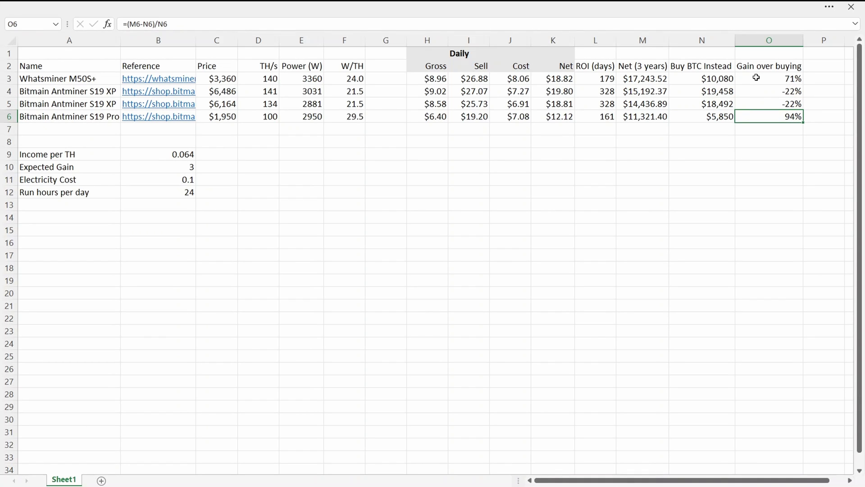
key(Left)
key(Left)
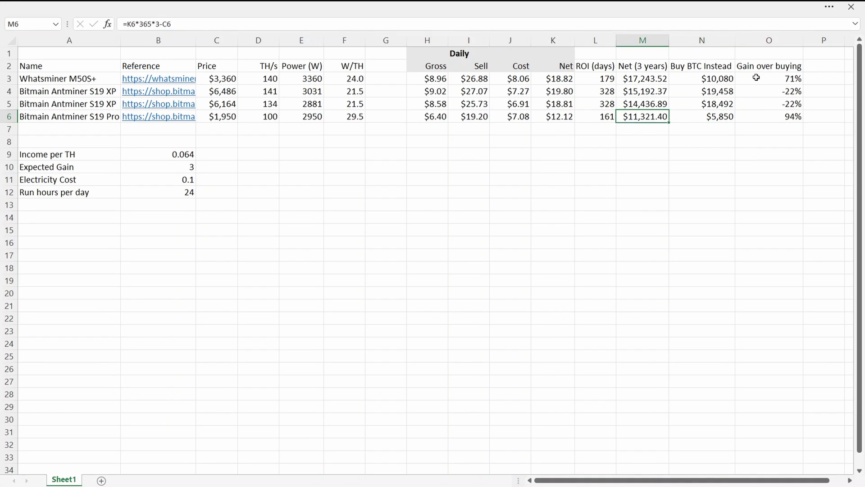
key(Right)
key(Left)
click(637, 78)
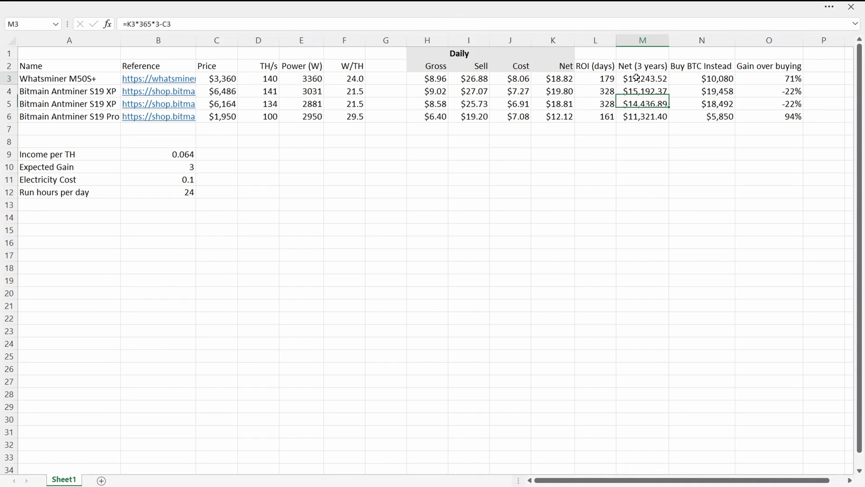
click(648, 118)
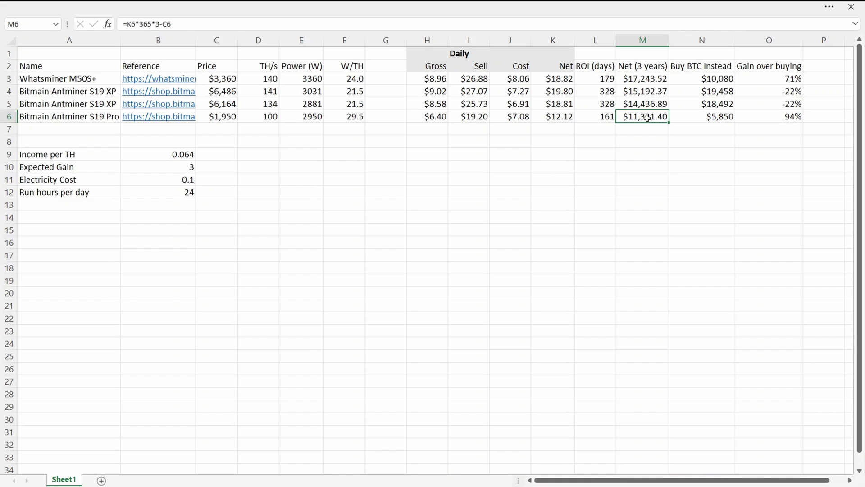
- Compare the Price and Net (3 years) cells of the Whatsminer M50S+ and the Antminer S19 Pro
click(226, 81)
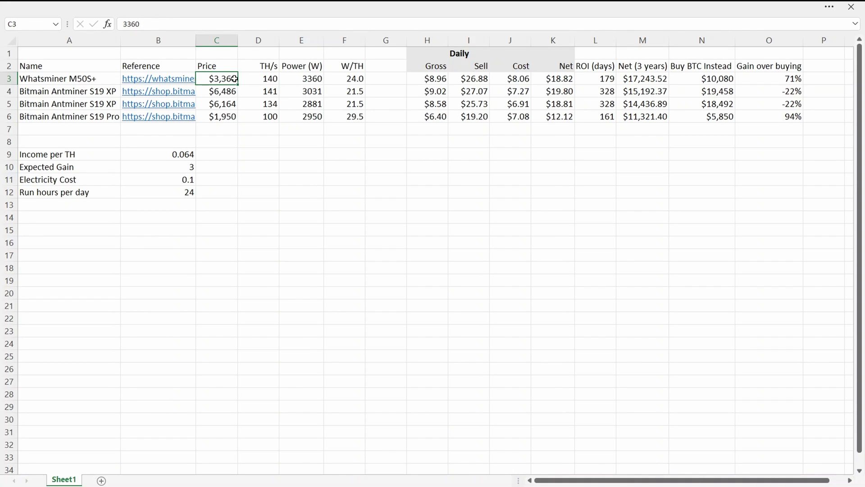
click(230, 117)
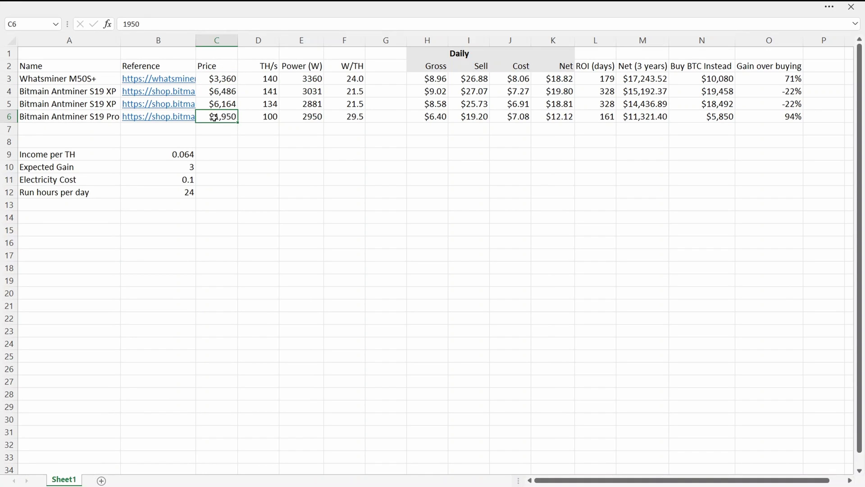
click(644, 118)
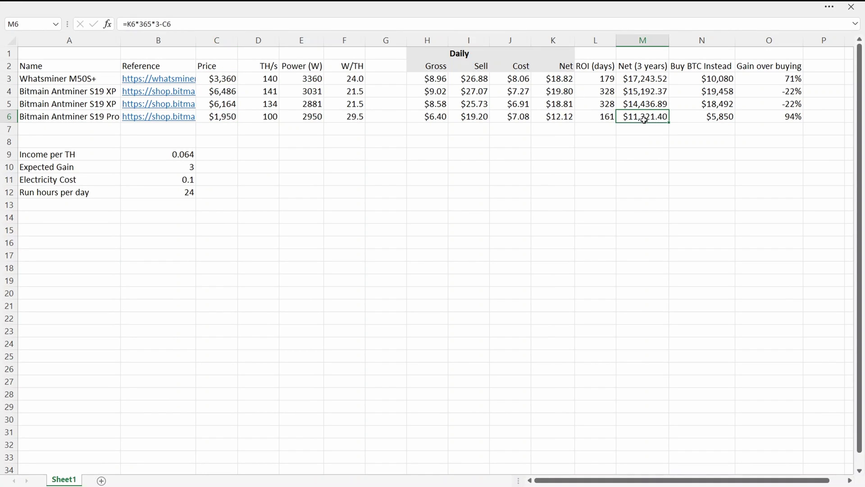
click(639, 82)
click(641, 118)
- Set the Expected Gain assumption in B10 to 5
click(184, 172)
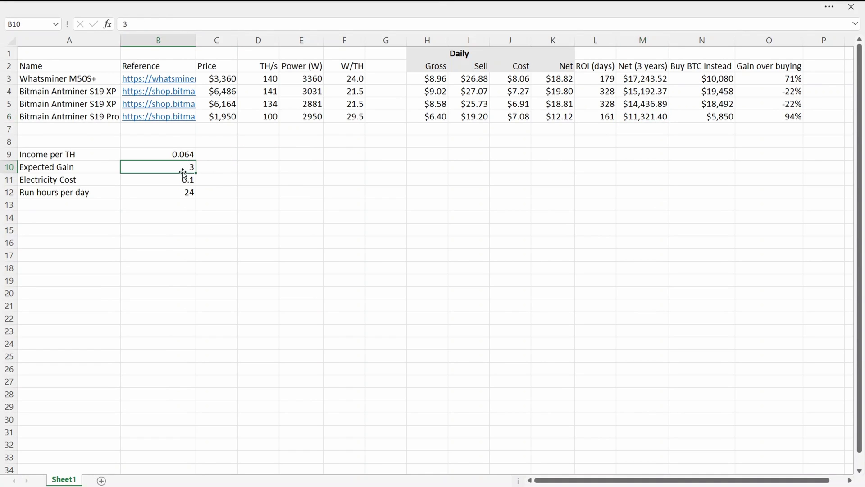
text(5)
key(Return)
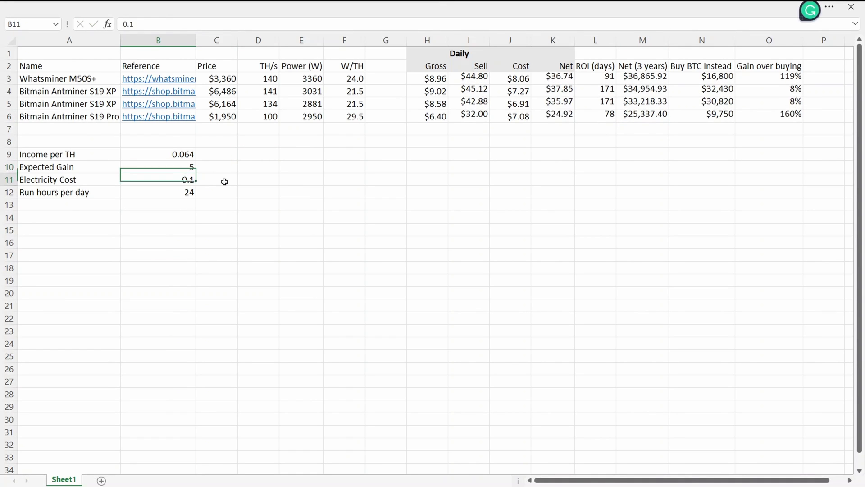
- Check the Whatsminer M50S+ Gain over buying, Buy BTC Instead and Net (3 years) cells for an Expected Gain of 5
click(752, 79)
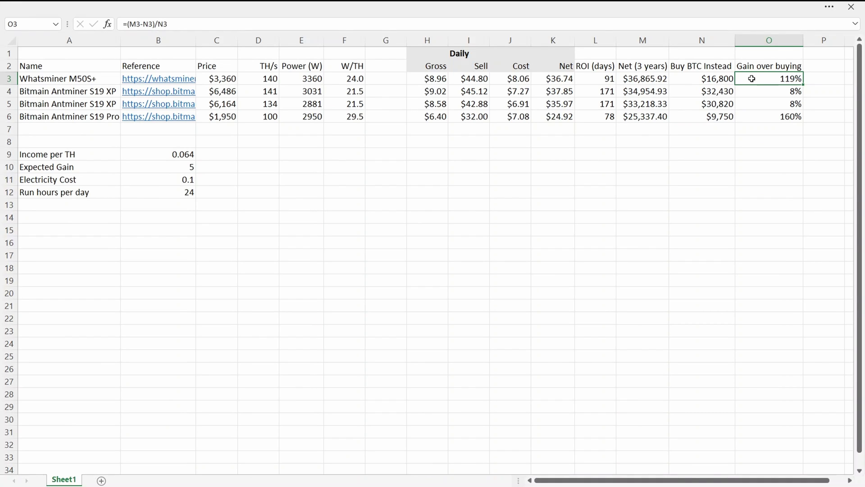
key(Left)
key(Left)
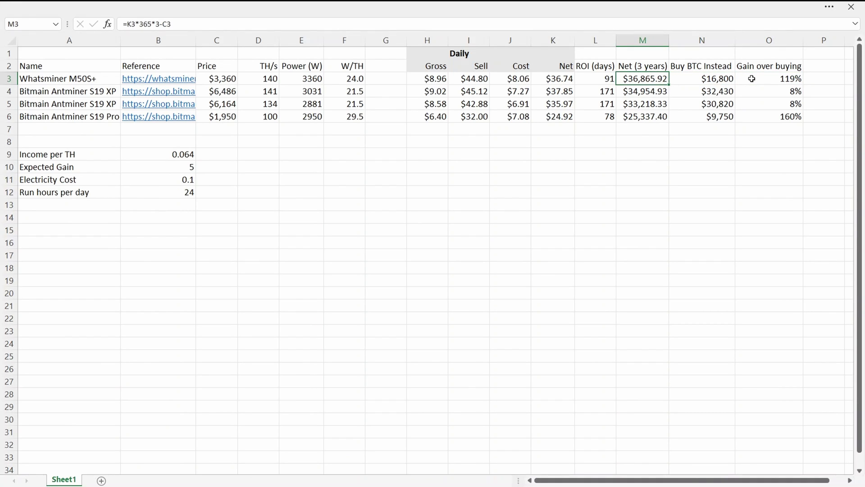
key(Right)
- Compare Gain over buying, Net (3 years) and Buy BTC Instead for the first Antminer S19 XP in row 4
key(Down)
key(Right)
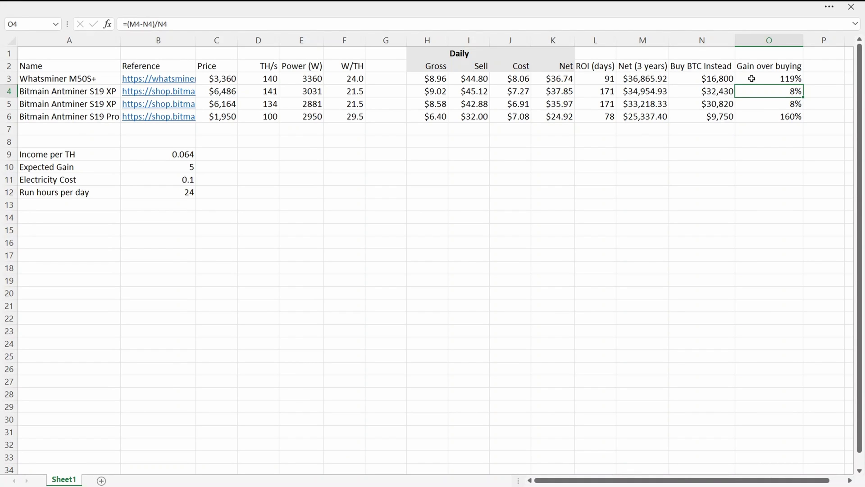
key(Left)
key(Left)
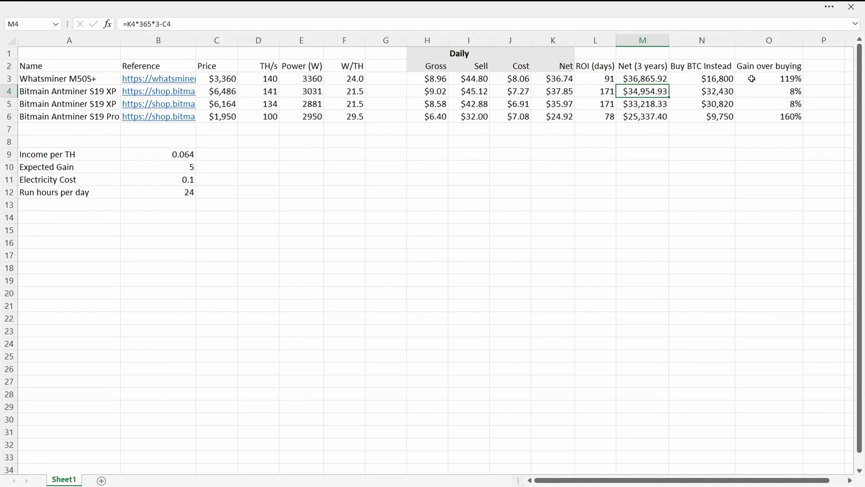
key(Right)
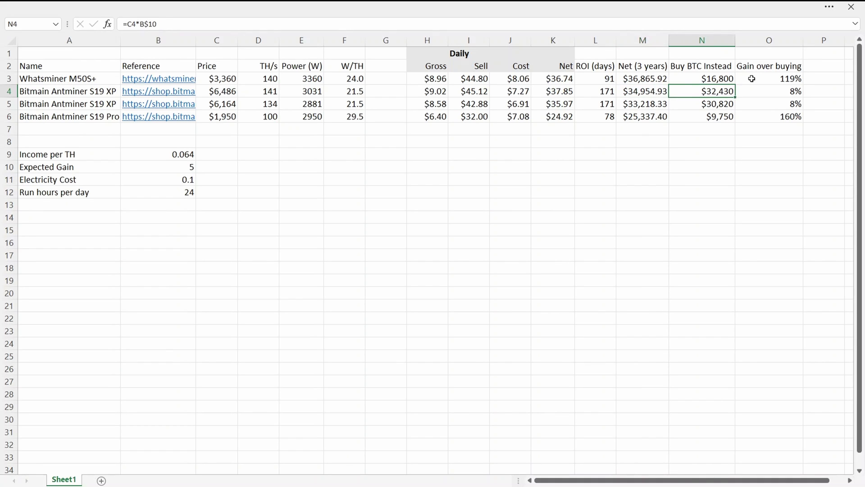
key(Right)
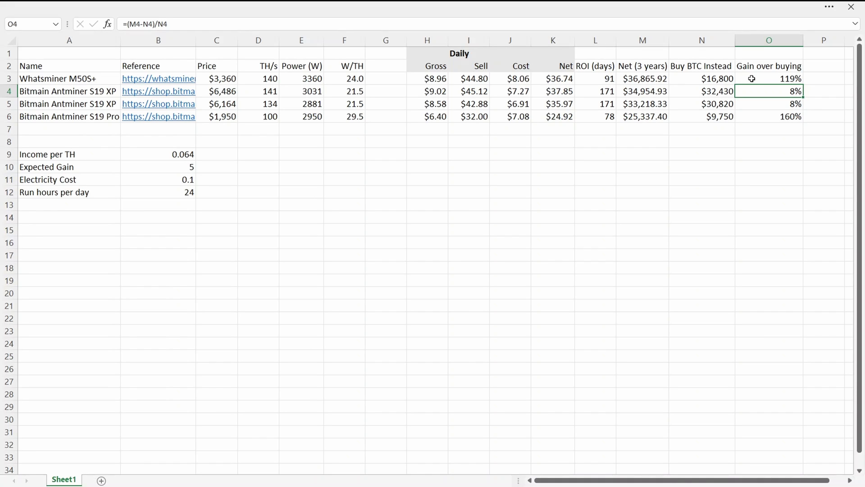
key(Left)
key(Right)
- Check the Antminer S19 Pro's Gain over buying, Buy BTC Instead and Net (3 years) cells in row 6 for an Expected Gain of 5
key(Down)
key(Down)
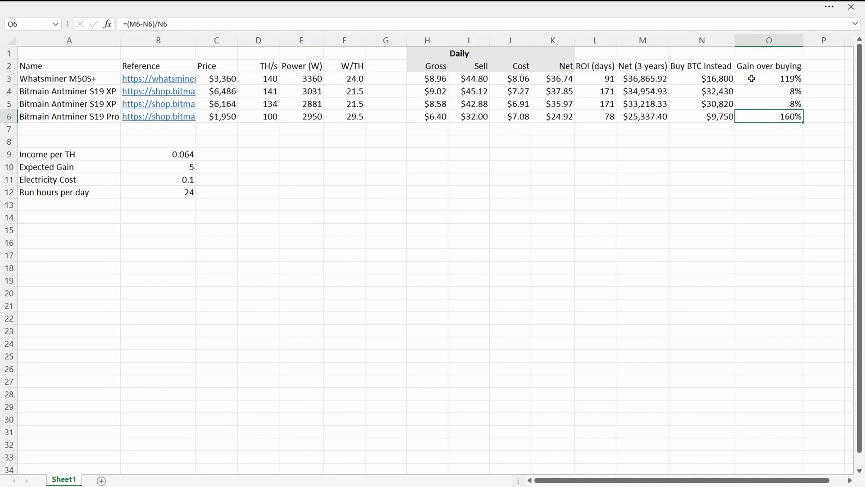
key(Left)
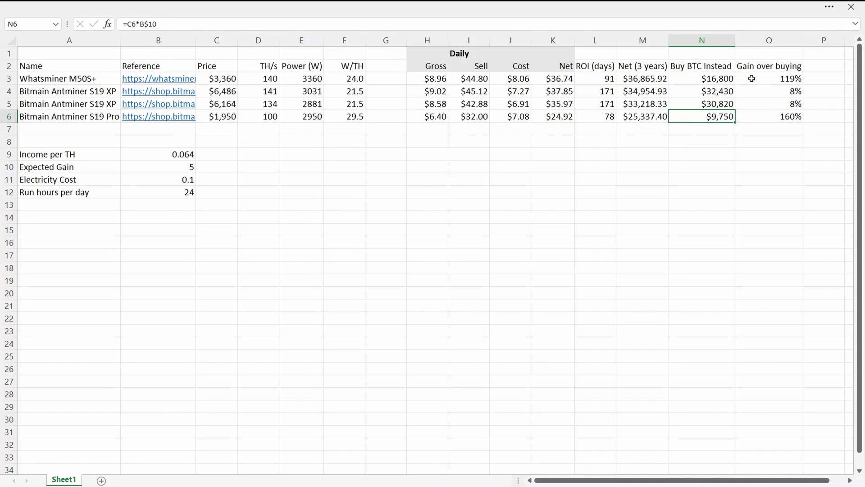
key(Left)
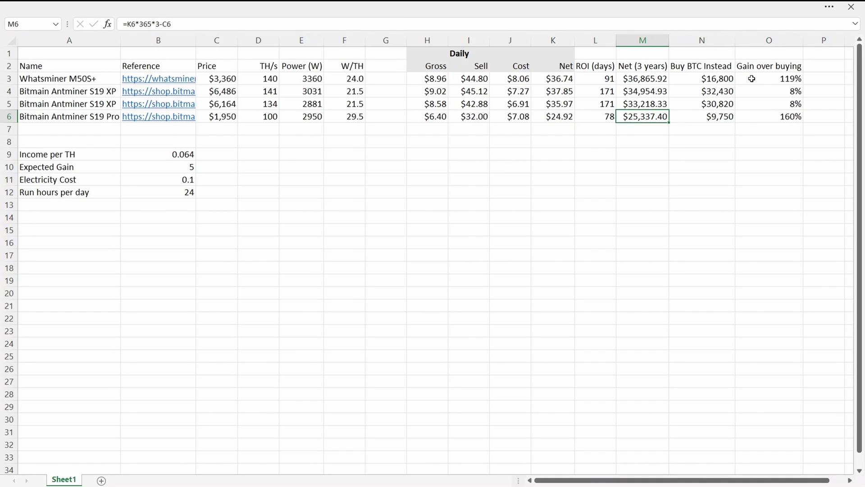
key(Right)
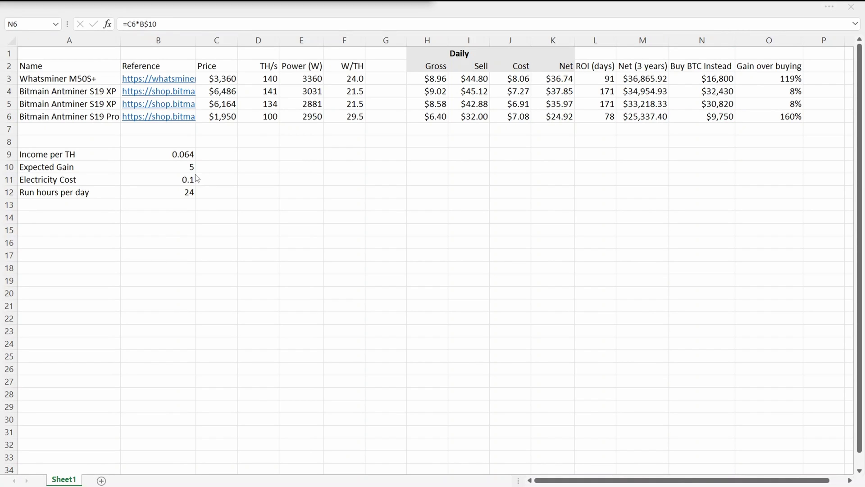
- Set the Electricity Cost assumption in B11 to 0.2
click(170, 181)
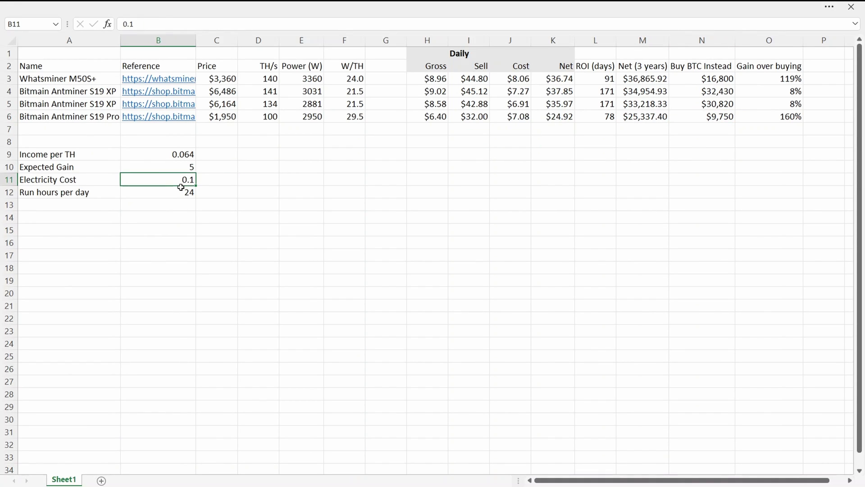
text(0.2)
key(Return)
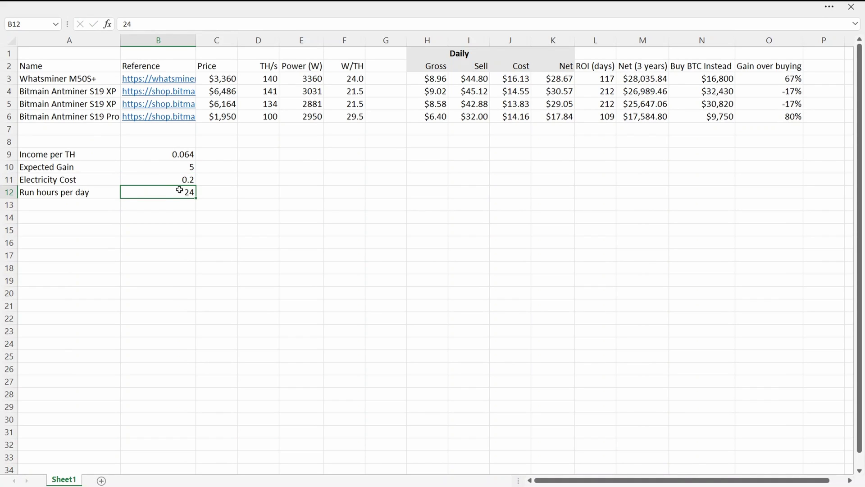
- Review the Whatsminer M50S+ Gain over buying, Buy BTC Instead and Net (3 years) cells at the 0.2 electricity cost
click(742, 75)
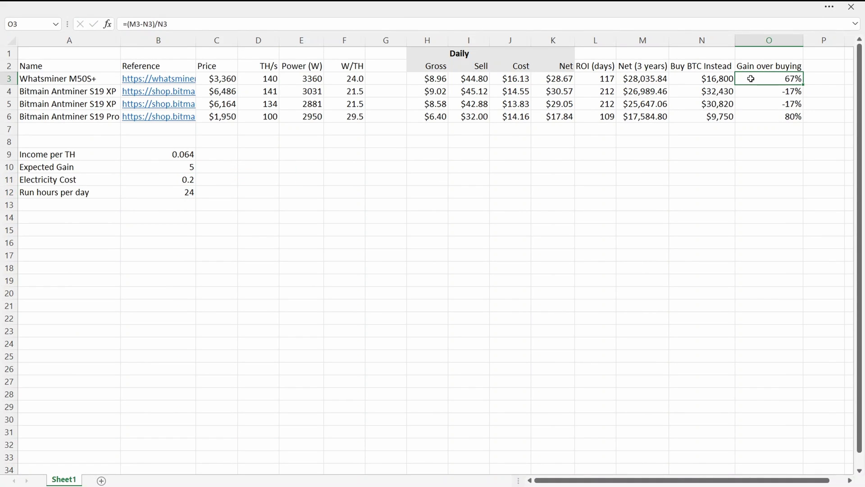
key(Left)
key(Left)
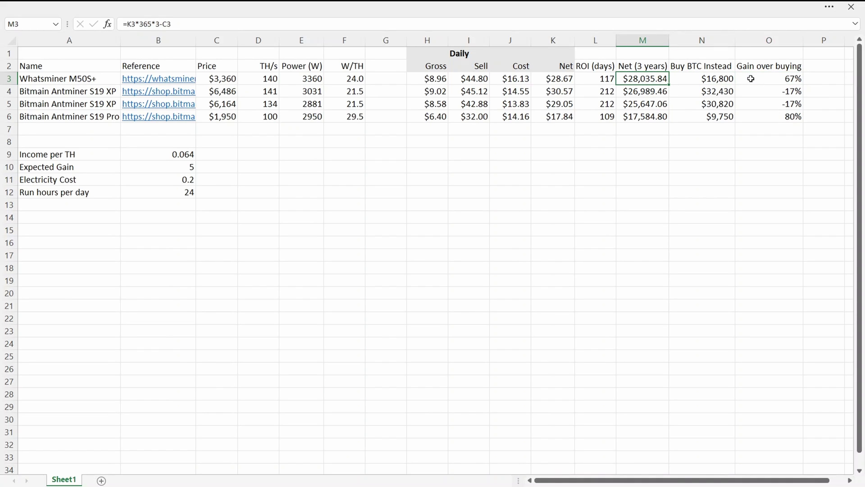
key(Right)
- Examine the Buy BTC Instead and Gain over buying cells of both Antminer S19 XP rows at the 0.2 electricity cost
key(Down)
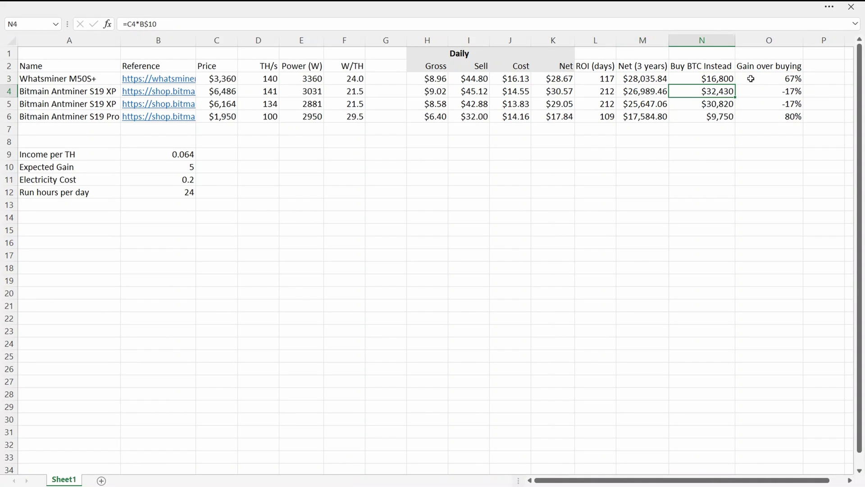
key(Right)
key(Down)
key(Left)
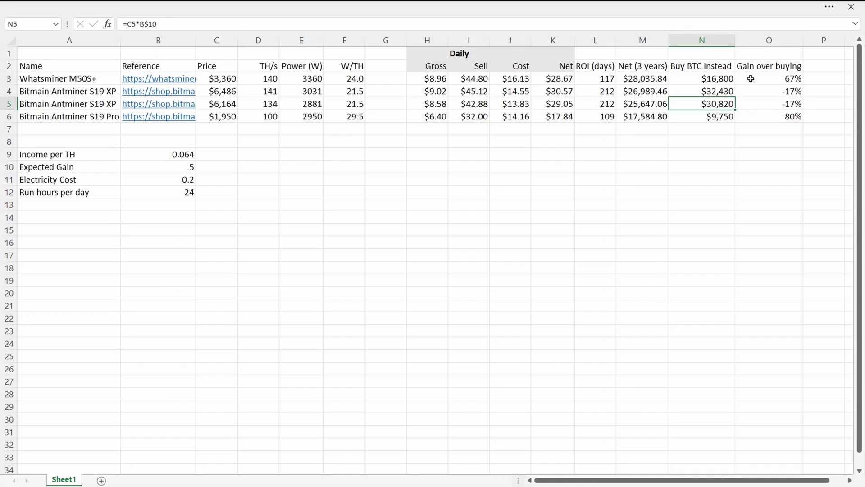
key(Up)
key(Right)
key(Left)
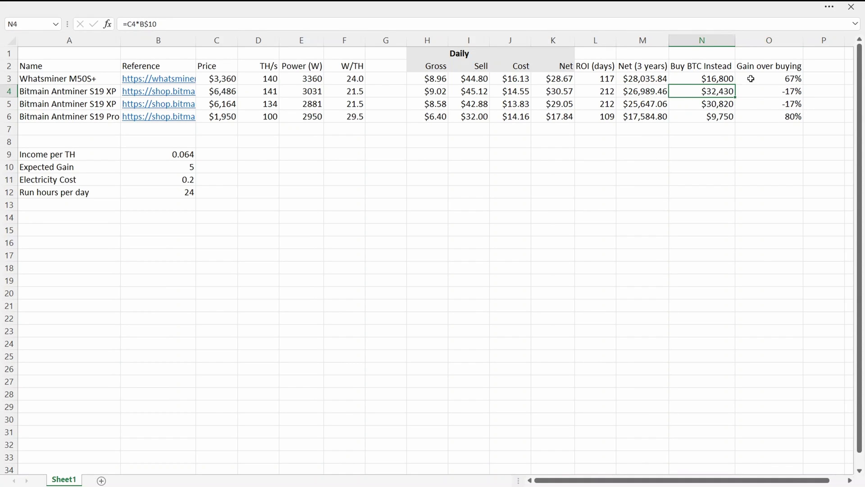
- Compare the Antminer S19 Pro's Gain over buying, Buy BTC Instead and Net (3 years) cells at the 0.2 electricity cost
key(Down)
key(Down)
key(Right)
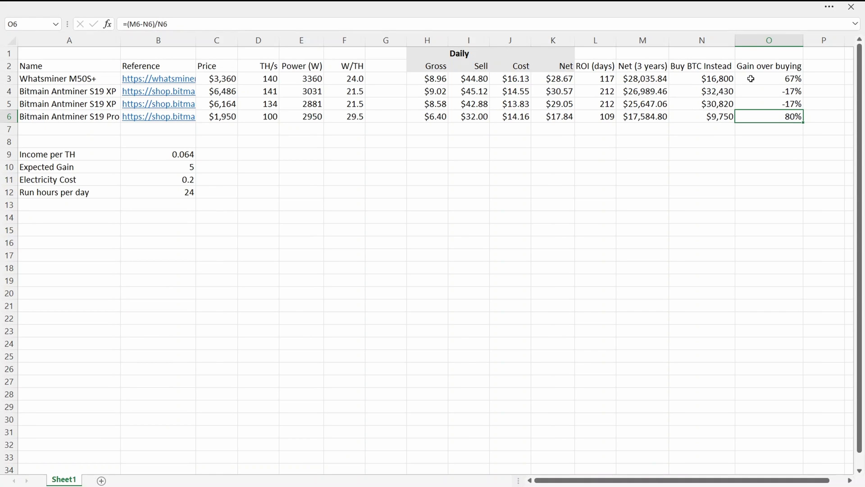
key(Left)
key(Left)
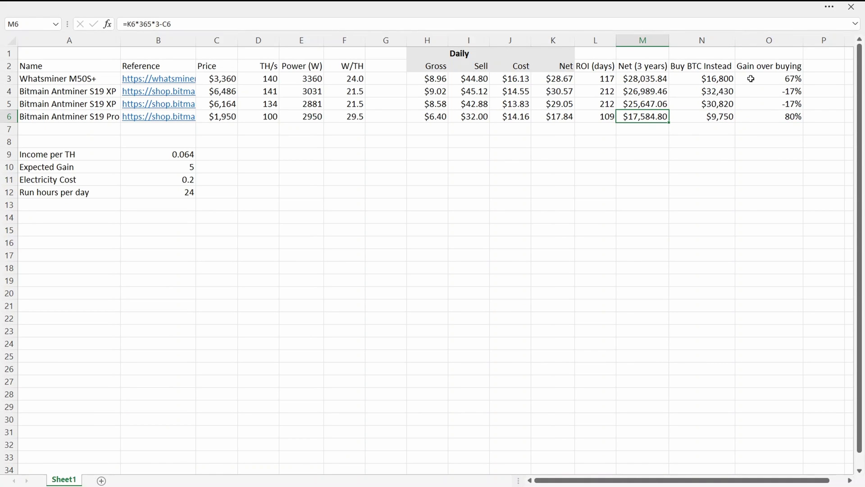